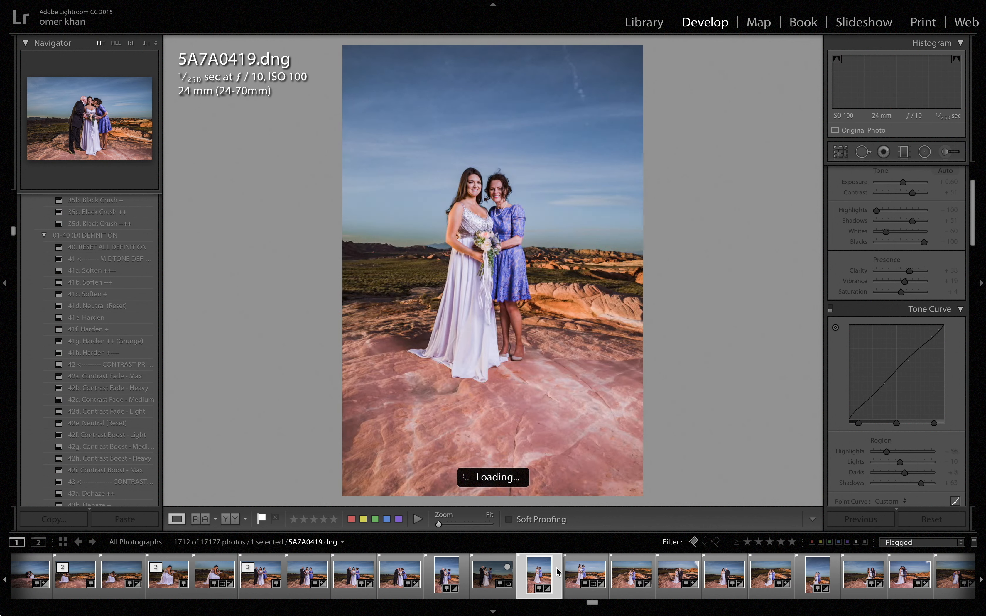
# Copy all checked develop settings from the edited photo 5A7A0420.dng.
pyautogui.press('Right')
pyautogui.rightClick(570, 267)
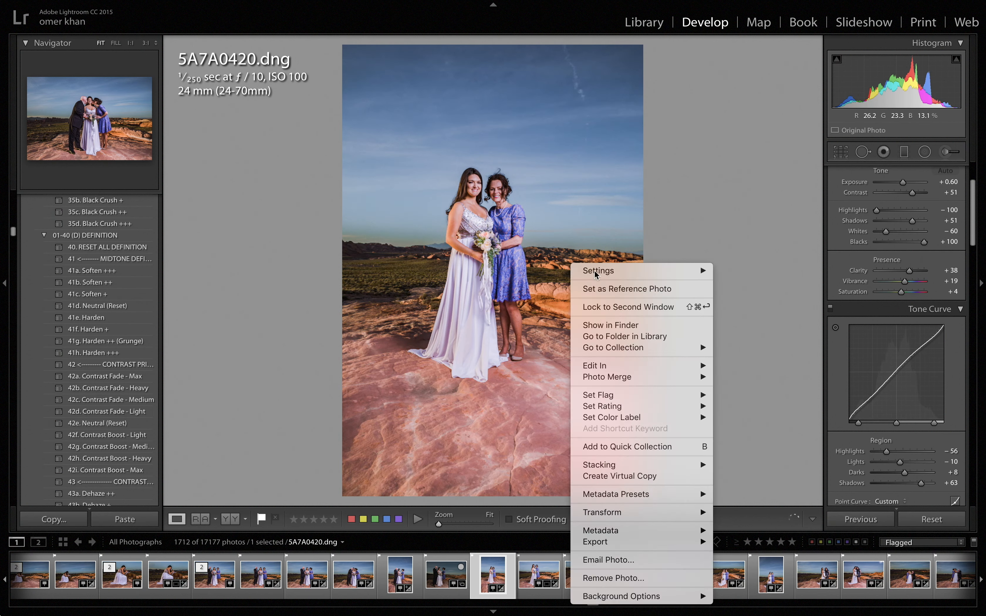
pyautogui.moveTo(625, 271)
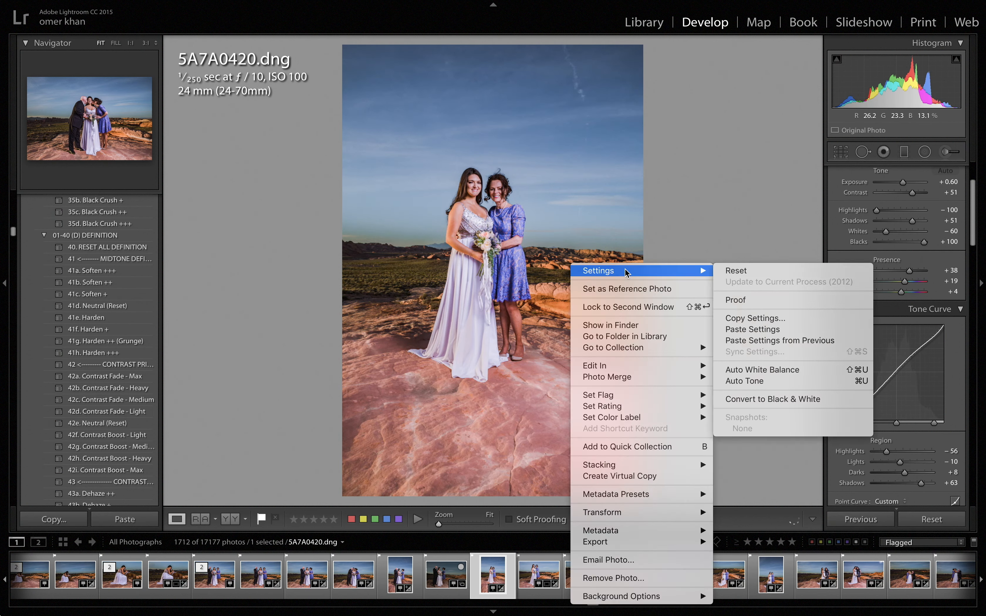
pyautogui.click(742, 321)
pyautogui.click(694, 288)
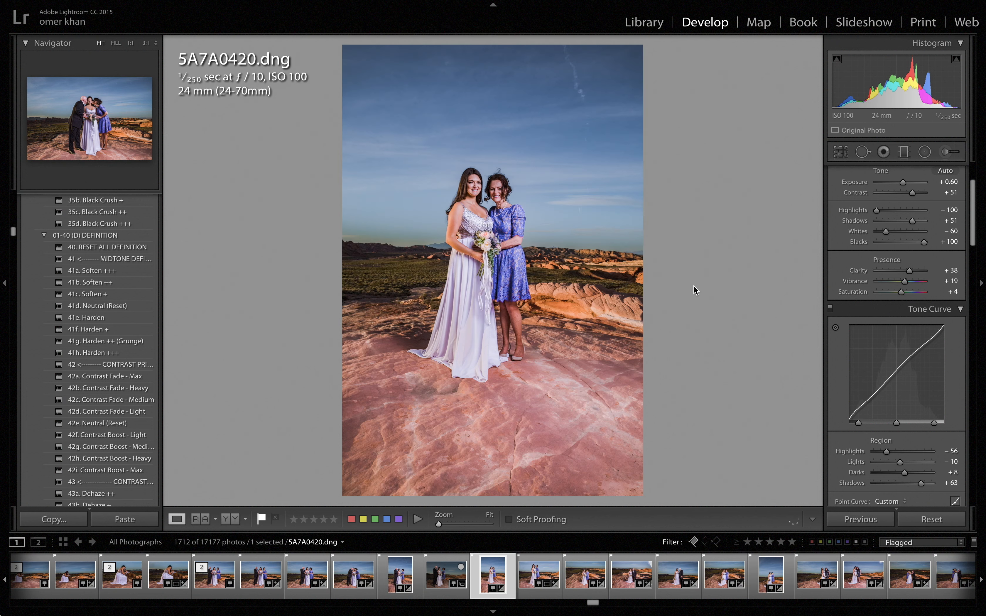
# Paste the copied develop settings onto the unedited photo 5A7A0419.dng.
pyautogui.press('Left')
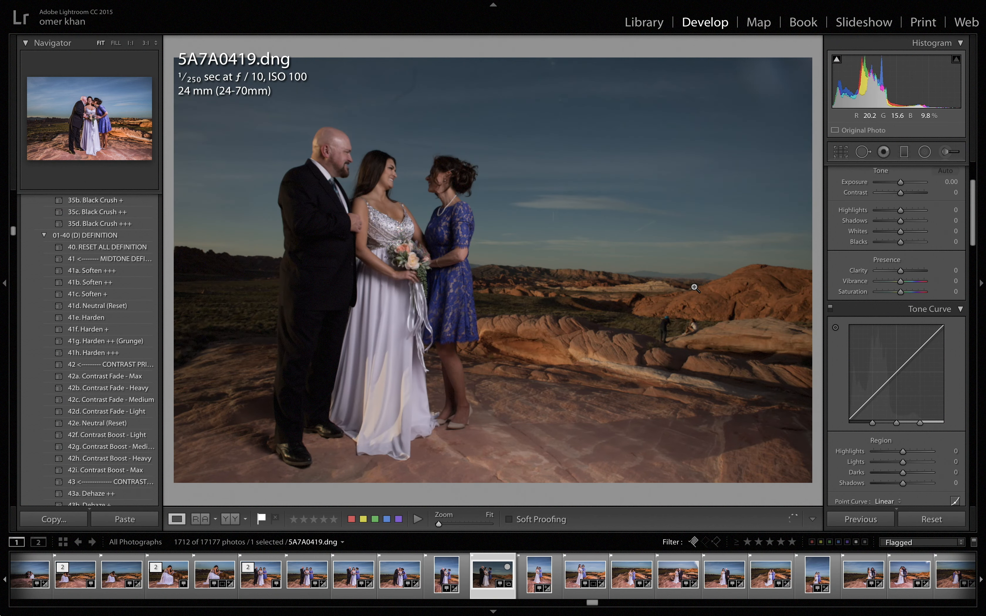
pyautogui.rightClick(550, 162)
pyautogui.moveTo(554, 163)
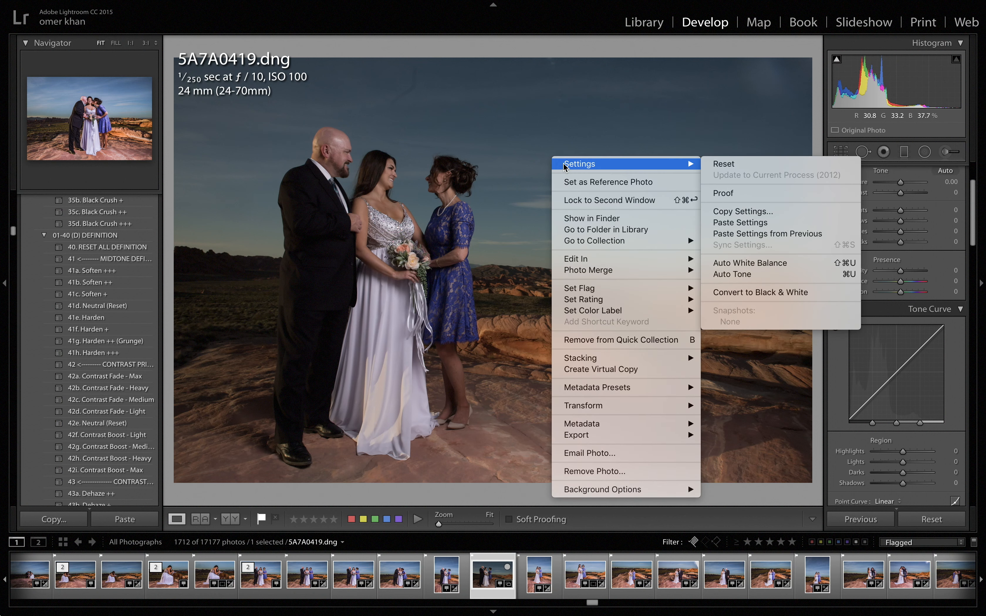
pyautogui.click(711, 224)
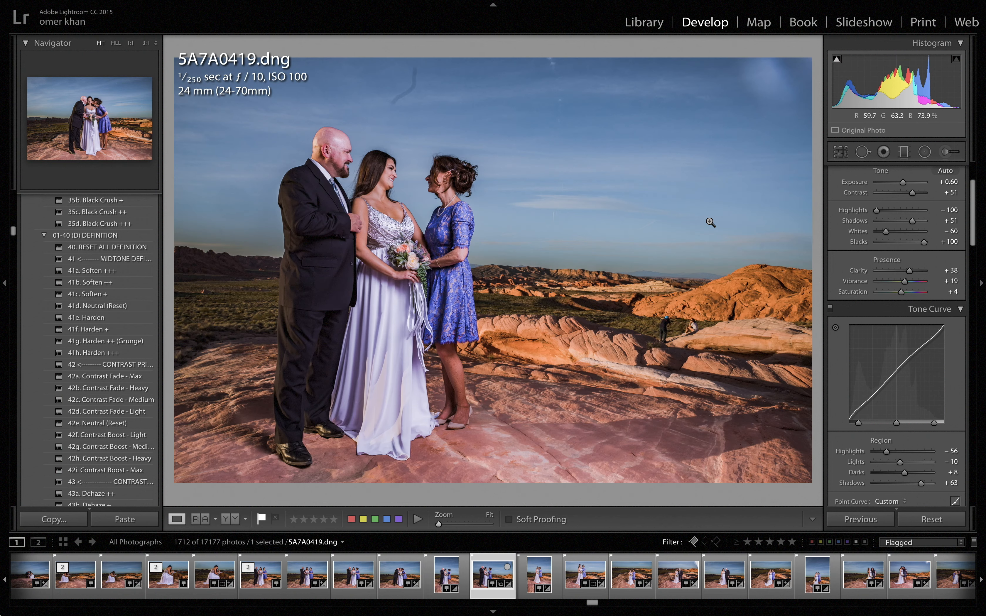
# Remove the dark curved streak in the sky above the couple with a size 75 Heal spot brush.
pyautogui.click(691, 327)
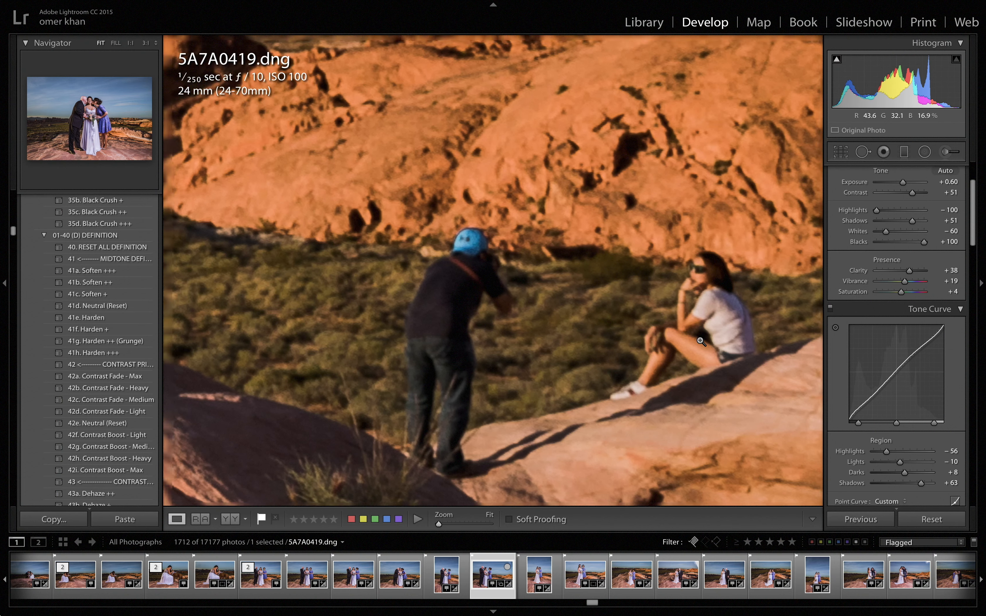
pyautogui.click(699, 339)
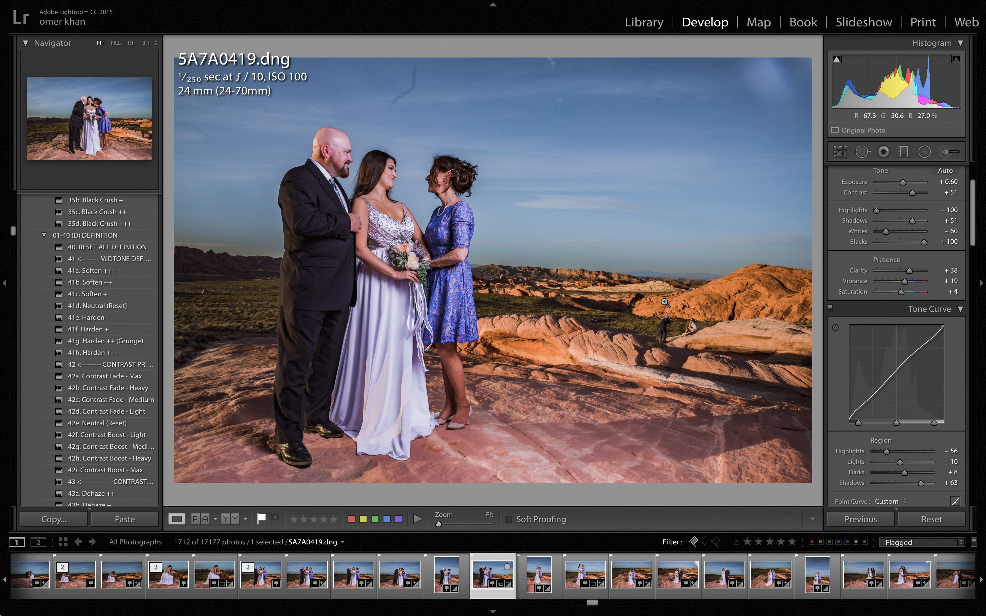
pyautogui.click(862, 158)
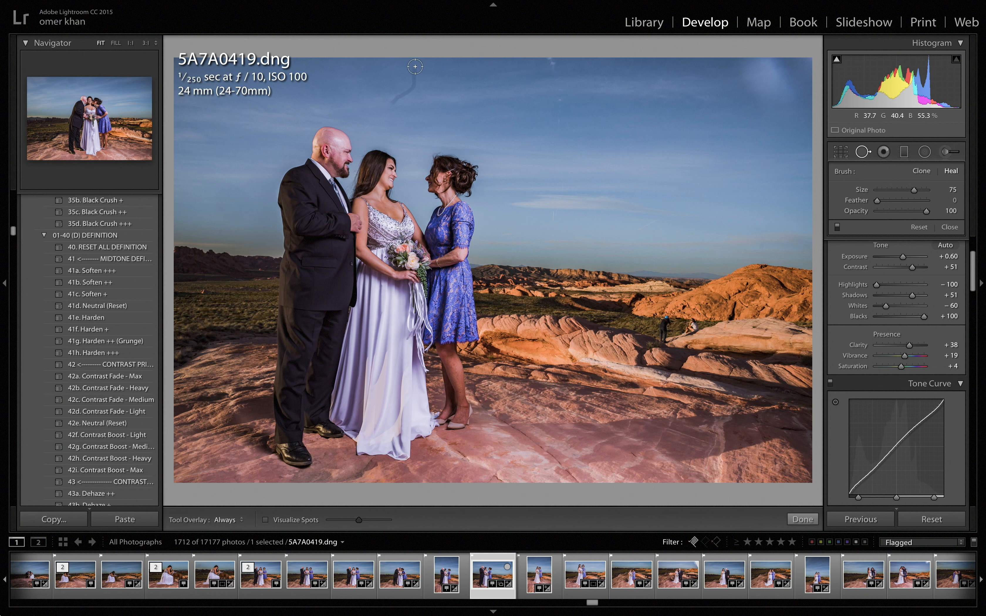
pyautogui.moveTo(414, 68)
pyautogui.mouseDown()
pyautogui.moveTo(415, 85)
pyautogui.moveTo(393, 103)
pyautogui.mouseUp()
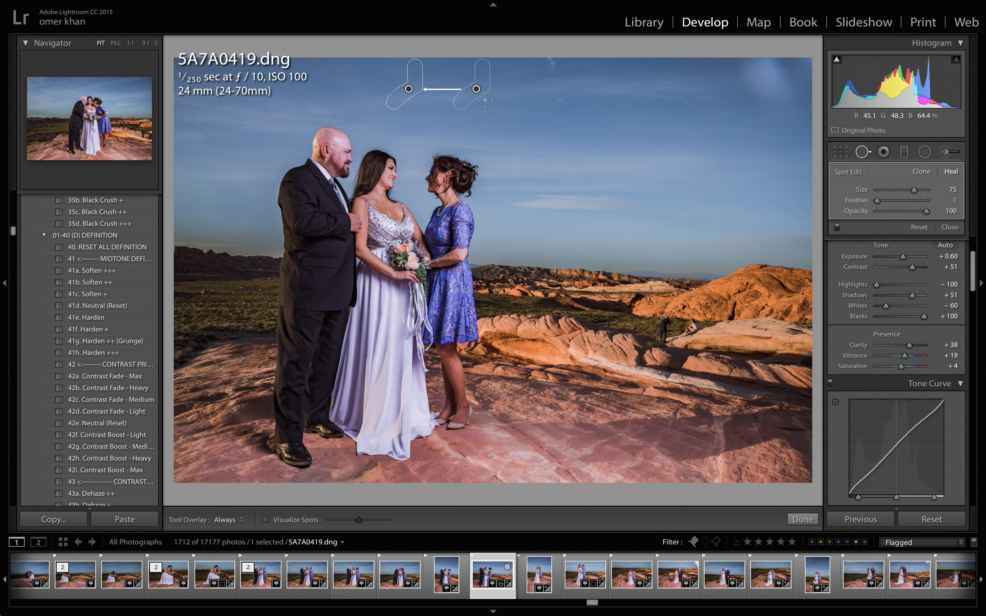
pyautogui.press('q')
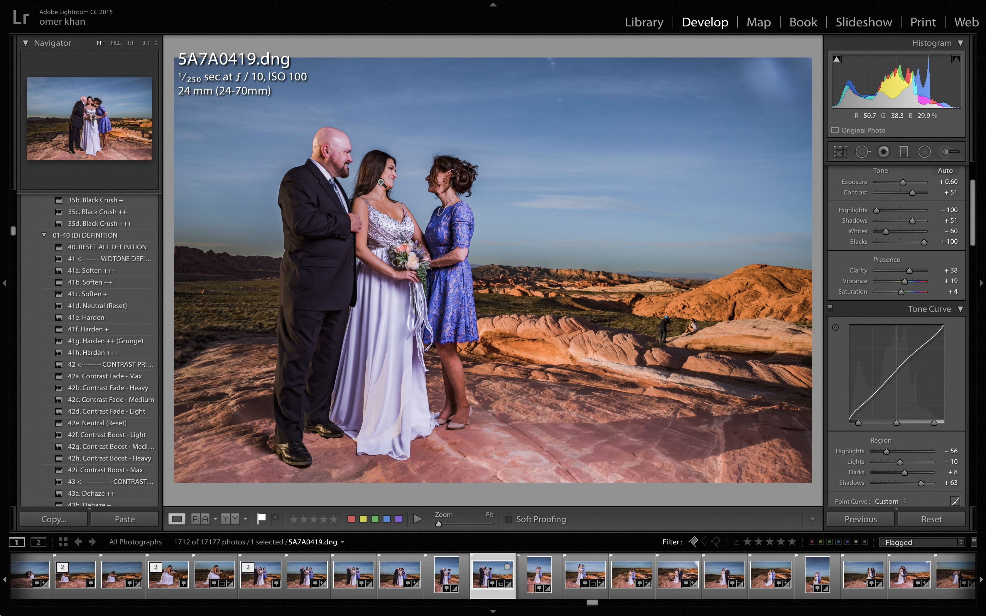
# Paint over the seated woman in the background with the Heal spot brush at size 44.
pyautogui.click(383, 172)
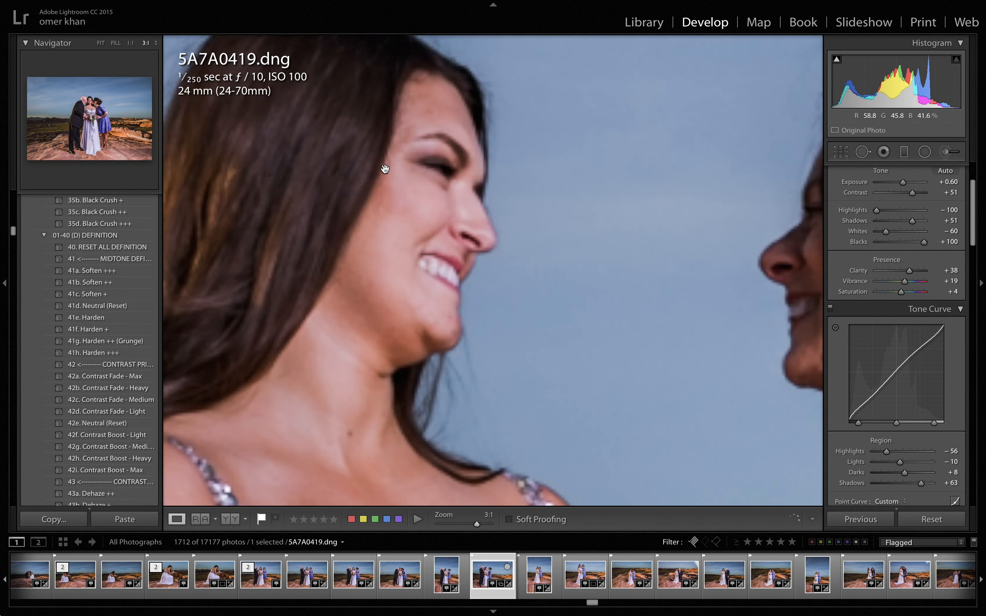
pyautogui.click(344, 275)
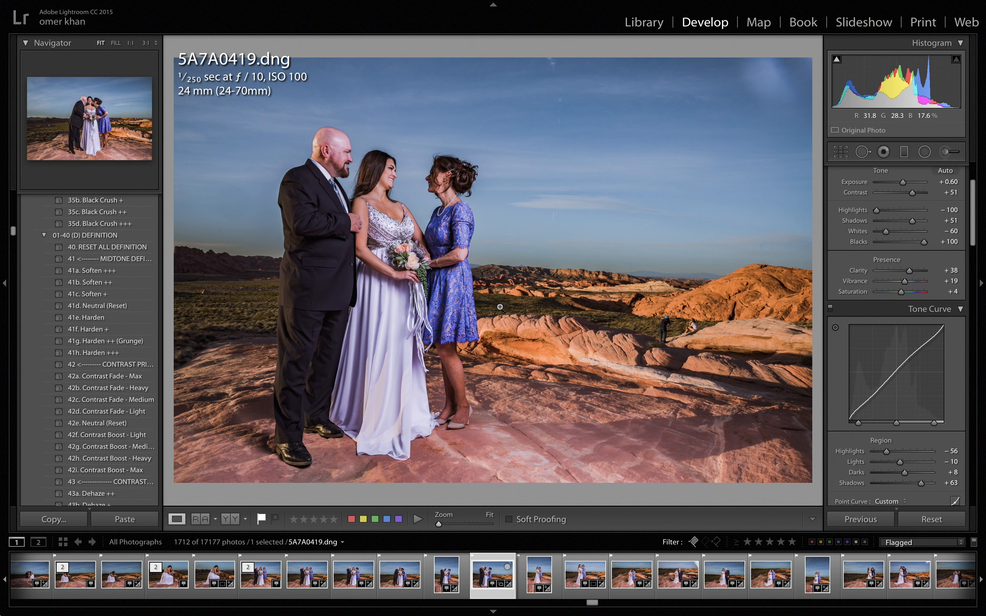
pyautogui.click(668, 329)
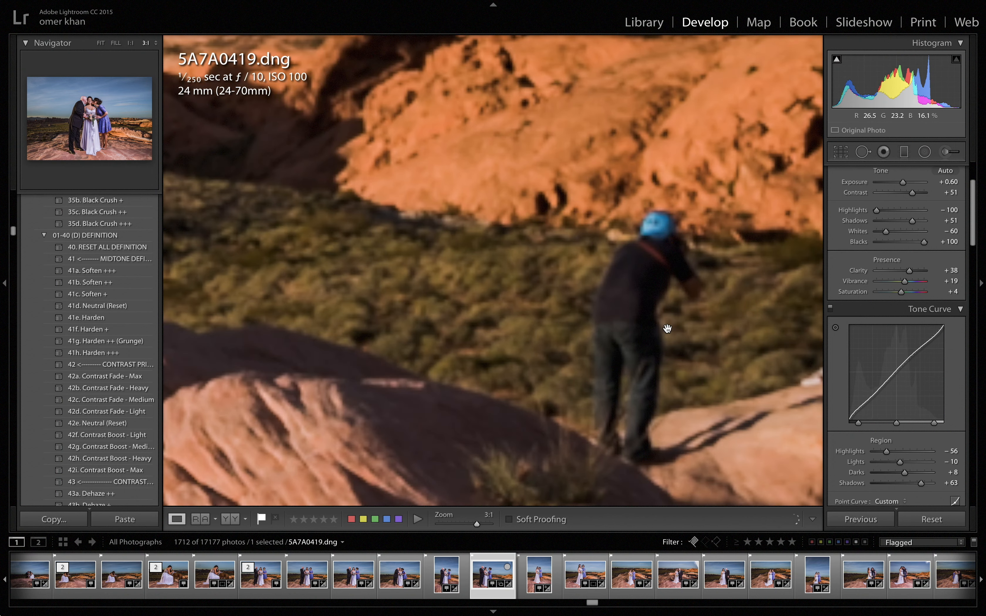
pyautogui.moveTo(700, 325); pyautogui.dragTo(440, 249)
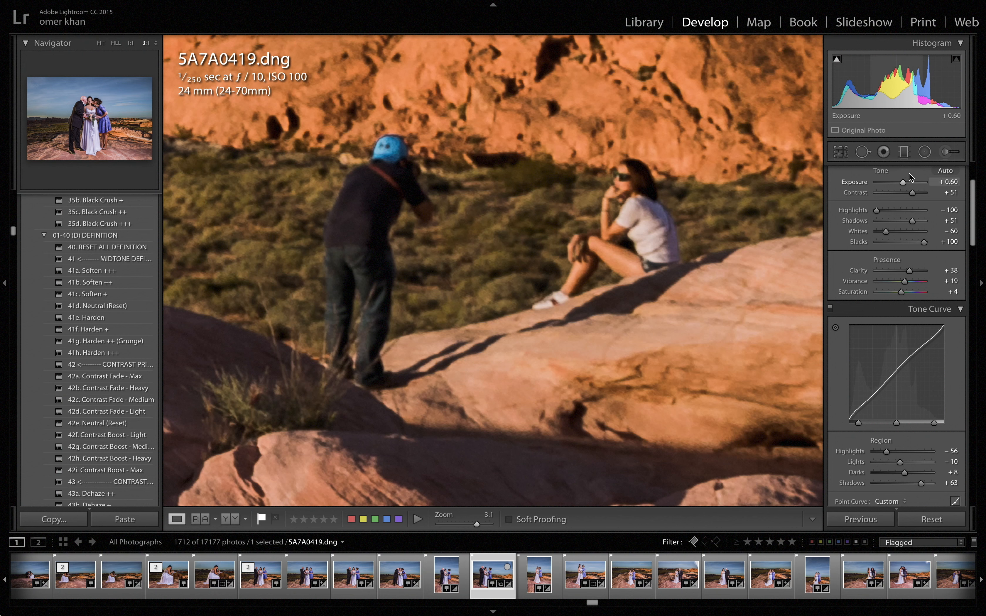
pyautogui.click(862, 152)
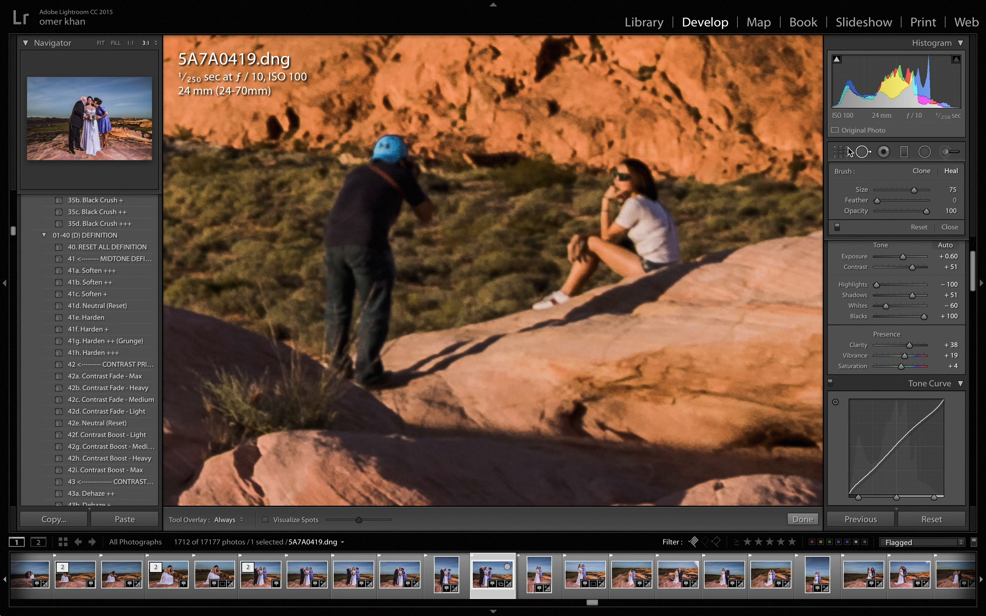
pyautogui.scroll(-6, 648, 163)
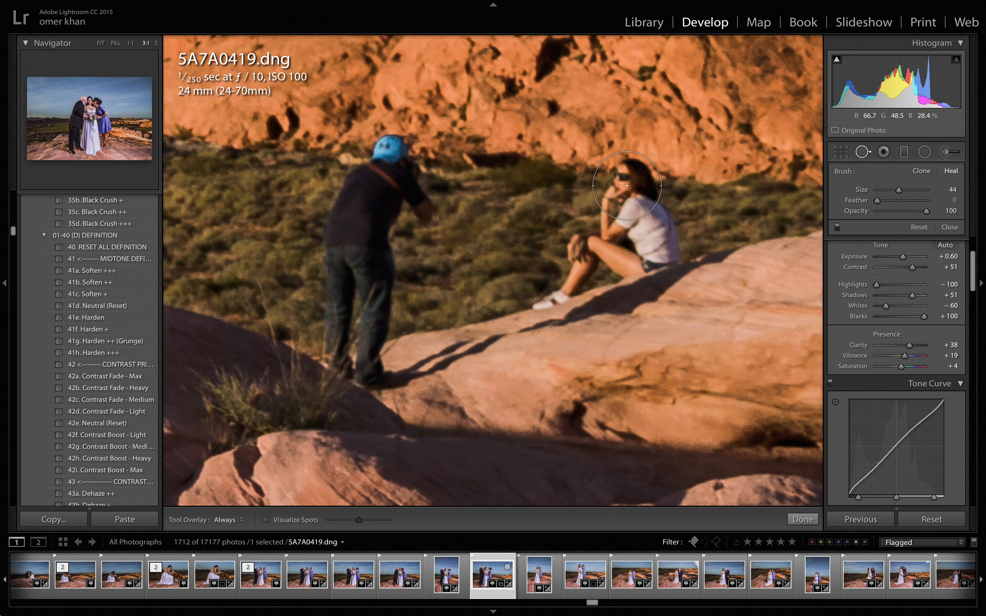
pyautogui.moveTo(626, 185)
pyautogui.mouseDown()
pyautogui.moveTo(617, 230)
pyautogui.moveTo(658, 225)
pyautogui.moveTo(655, 254)
pyautogui.moveTo(627, 265)
pyautogui.moveTo(584, 251)
pyautogui.moveTo(547, 295)
pyautogui.mouseUp()
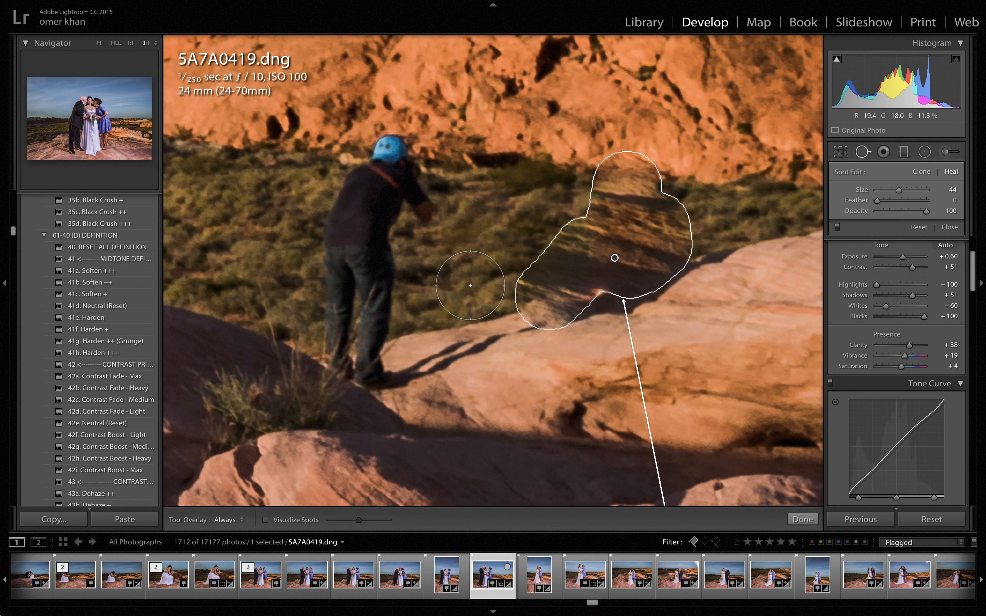
# Move the sample source of the seated woman's heal spot onto the shrubs on the far side of the background photographer.
pyautogui.moveTo(122, 137); pyautogui.dragTo(129, 144)
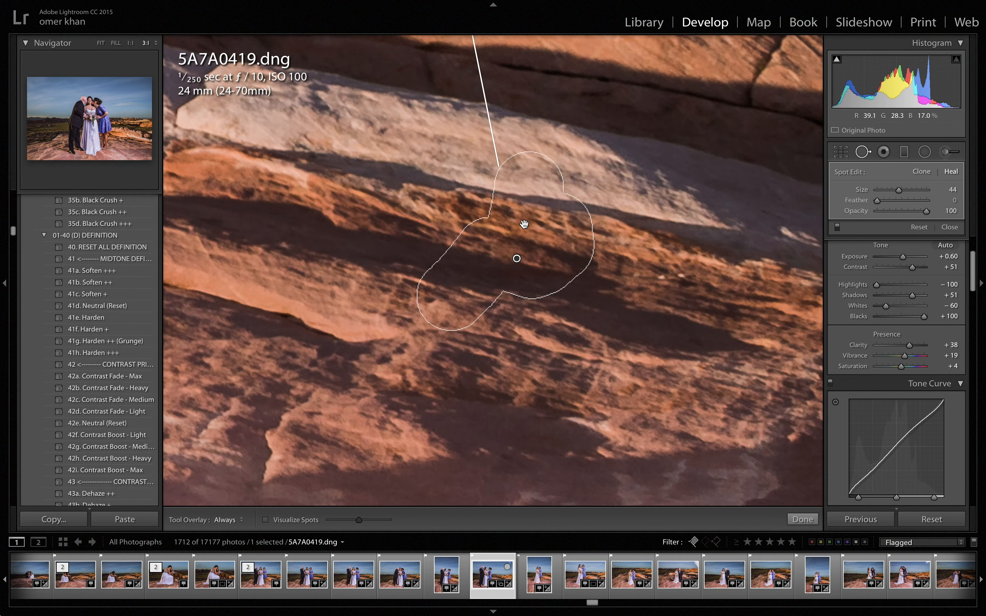
pyautogui.press('alt+super+minus')
pyautogui.press('alt+super+minus')
pyautogui.press('alt+super+minus')
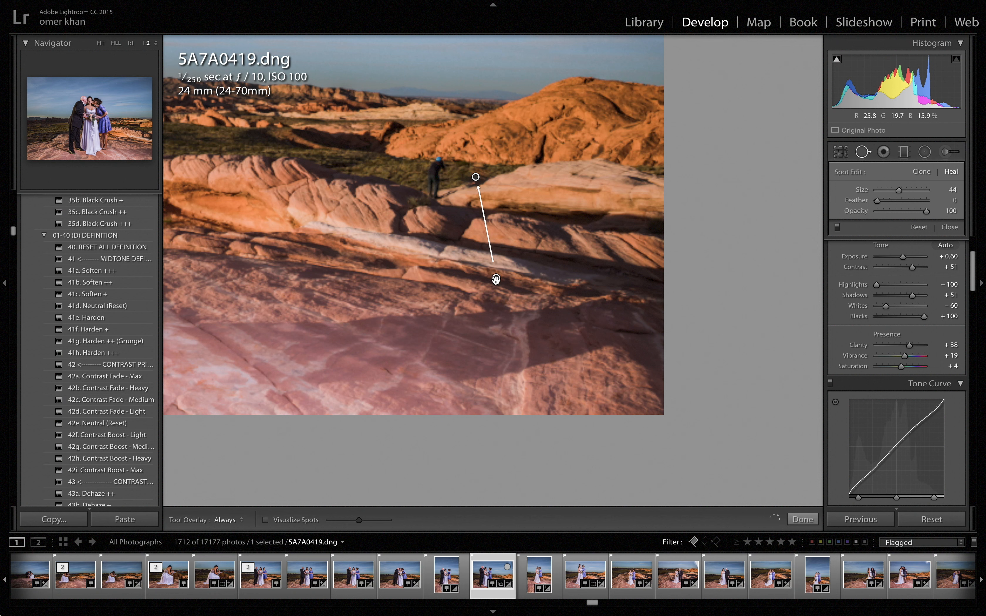
pyautogui.moveTo(439, 198); pyautogui.dragTo(407, 172)
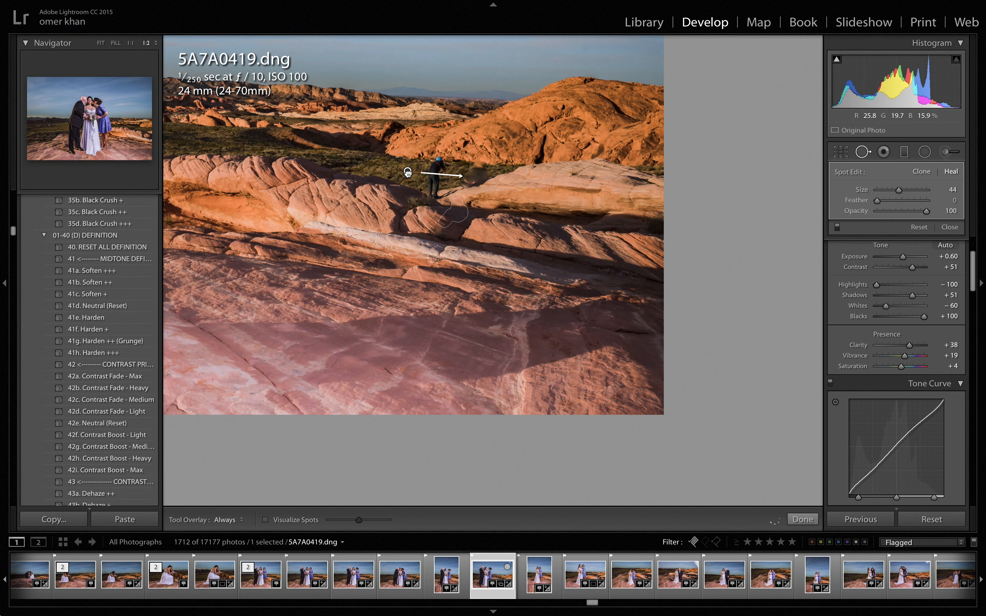
pyautogui.moveTo(404, 173); pyautogui.dragTo(401, 172)
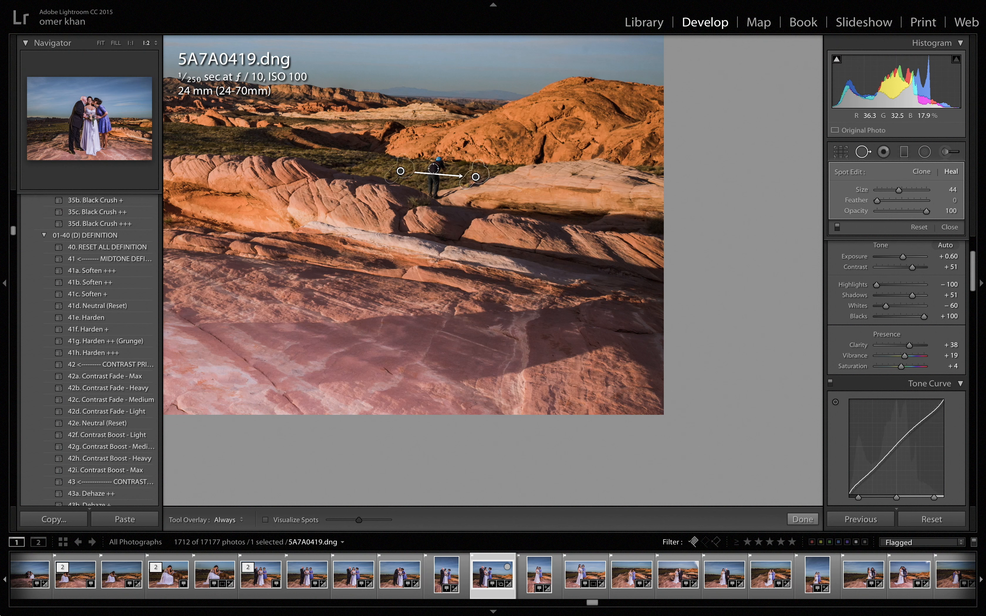
pyautogui.click(131, 43)
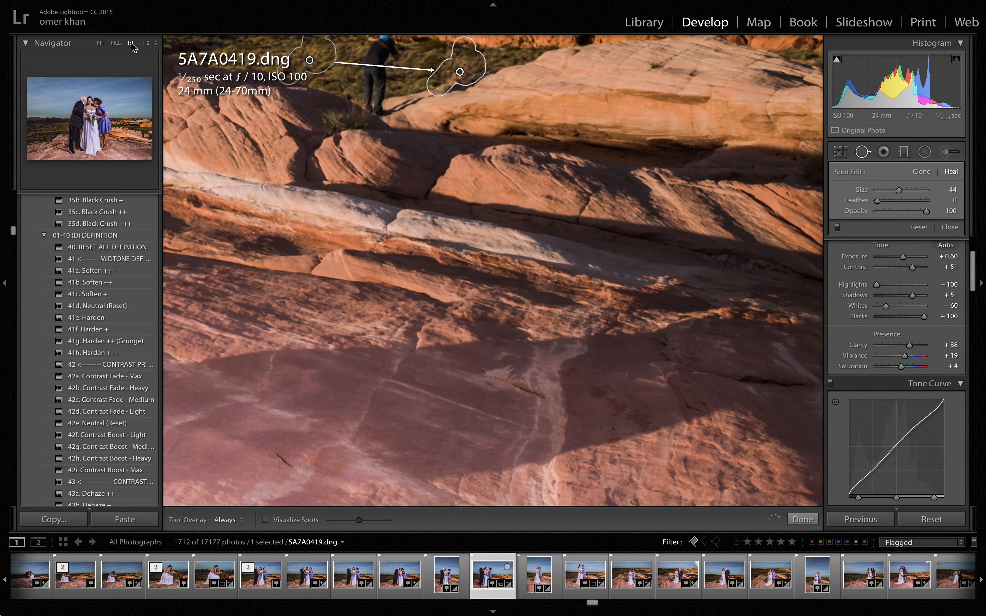
pyautogui.click(148, 42)
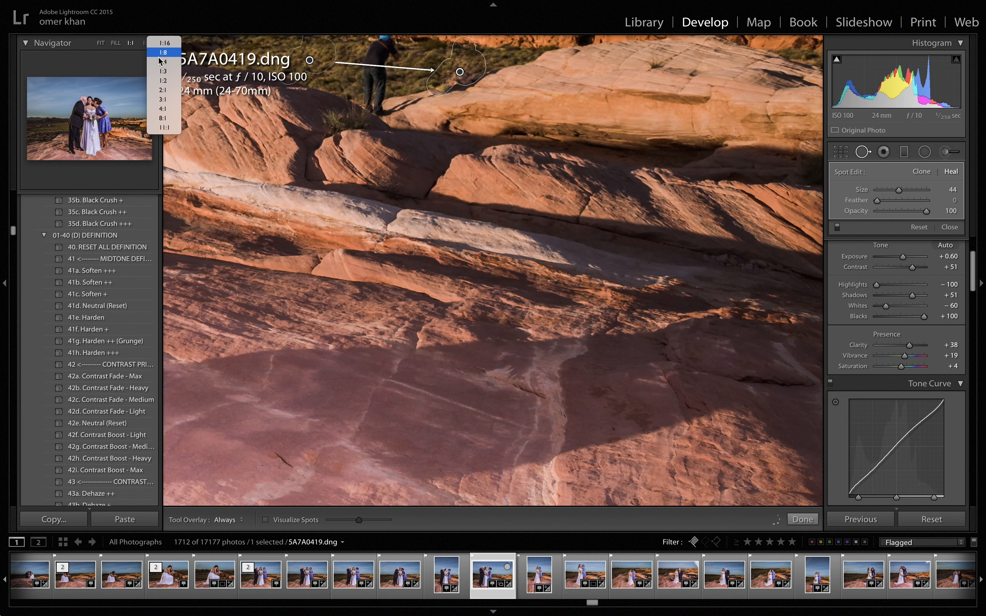
pyautogui.click(164, 90)
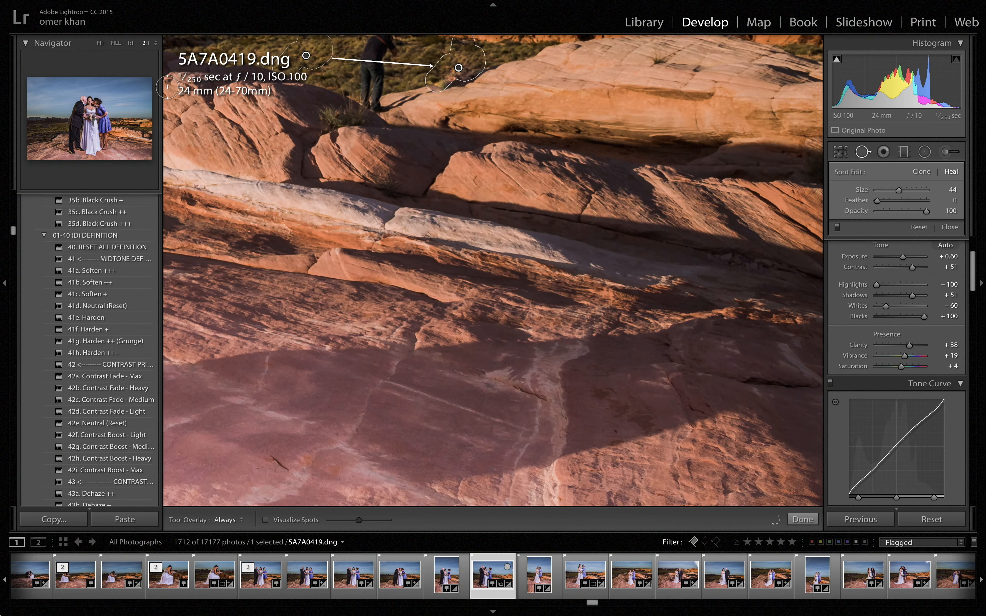
pyautogui.moveTo(133, 136)
pyautogui.mouseDown()
pyautogui.moveTo(123, 121)
pyautogui.moveTo(124, 130)
pyautogui.mouseUp()
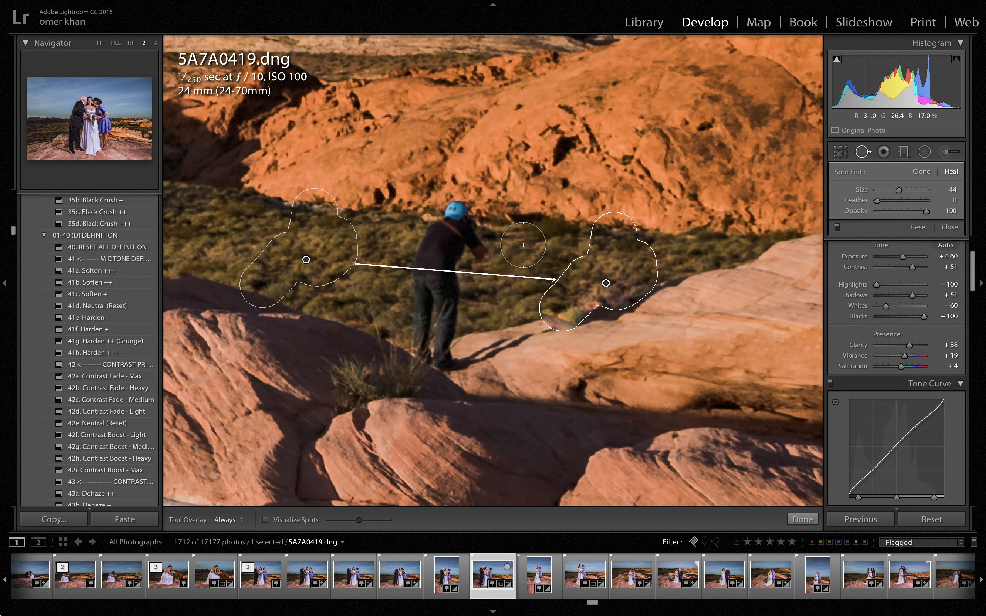
pyautogui.press('q')
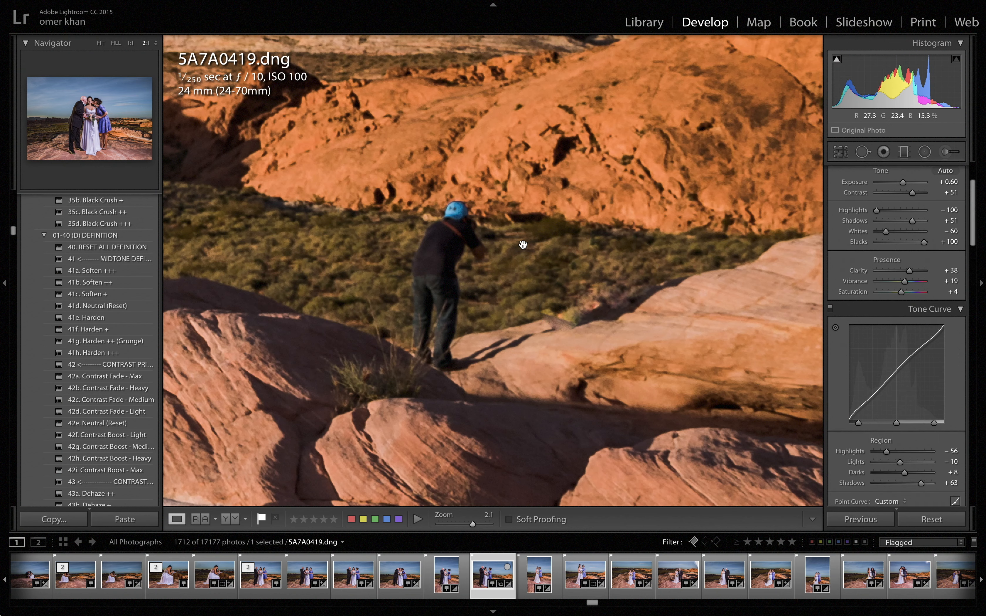
pyautogui.click(525, 261)
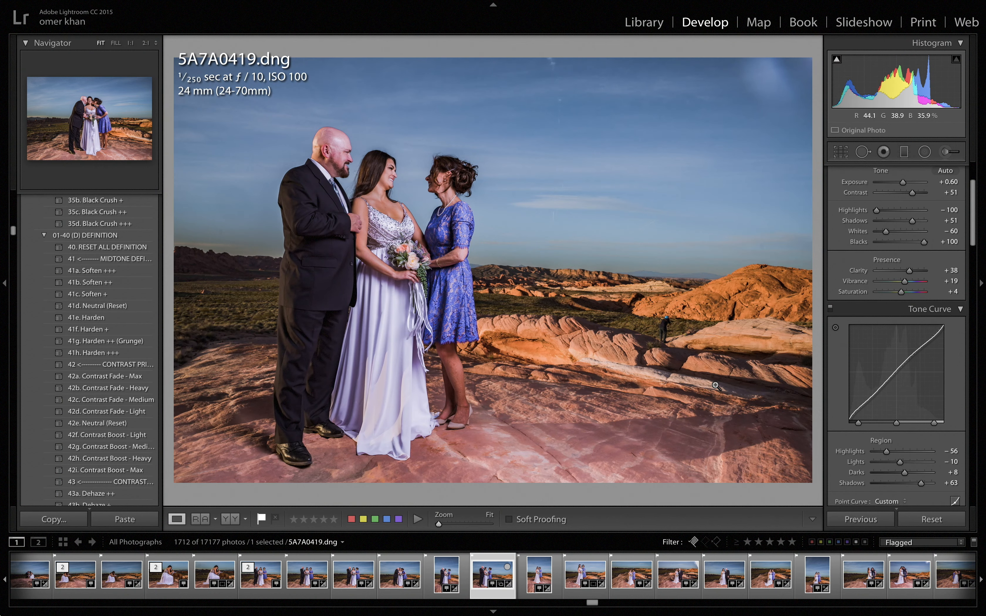
# Heal the standing photographer out of the background with a size 44 spot brush, sampling the neighbouring shrubs and rocks.
pyautogui.click(685, 332)
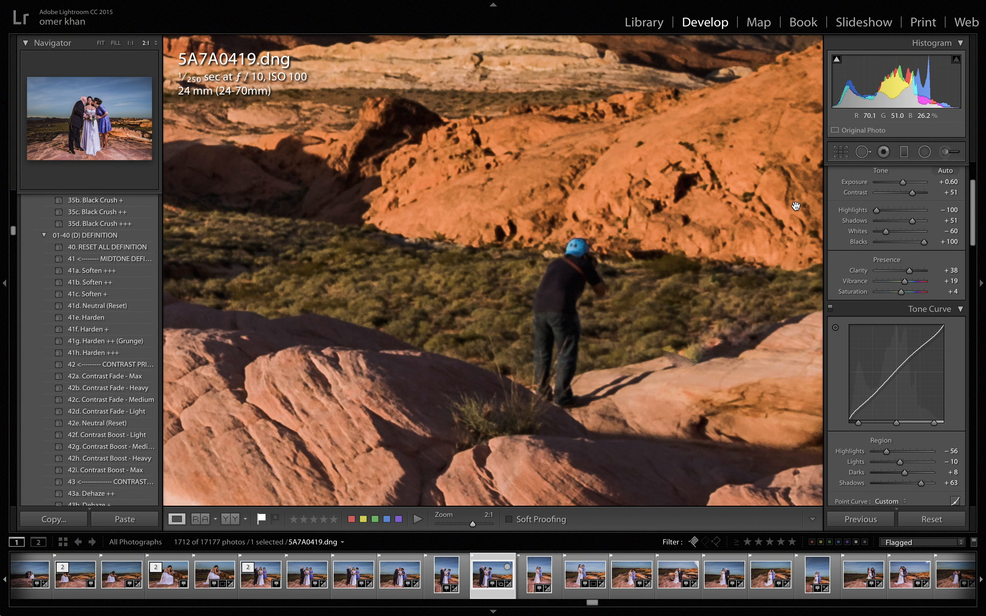
pyautogui.click(860, 153)
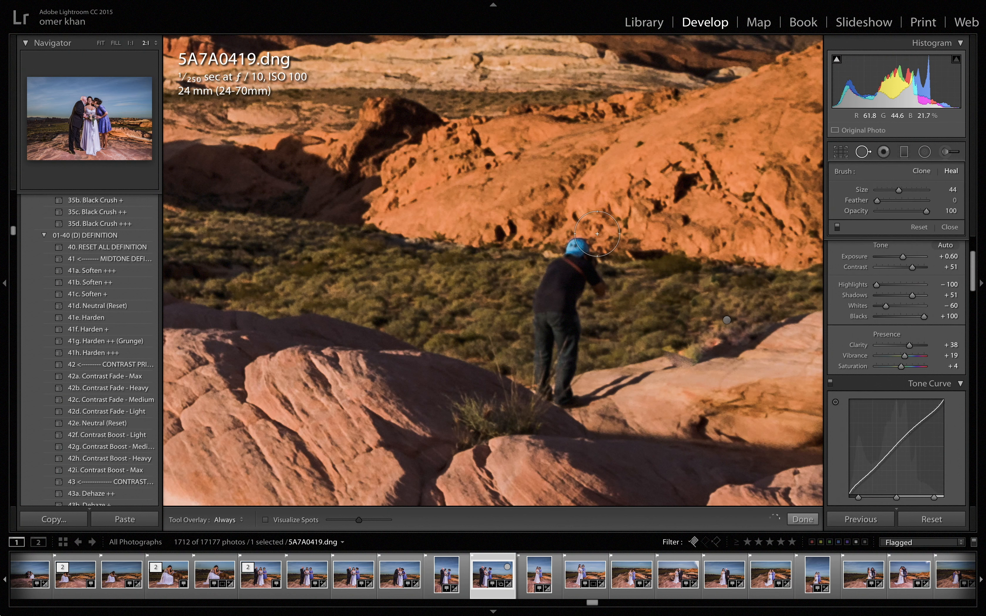
pyautogui.moveTo(582, 248)
pyautogui.mouseDown()
pyautogui.moveTo(566, 276)
pyautogui.moveTo(596, 288)
pyautogui.moveTo(574, 285)
pyautogui.moveTo(543, 313)
pyautogui.moveTo(550, 289)
pyautogui.moveTo(543, 339)
pyautogui.moveTo(571, 399)
pyautogui.mouseUp()
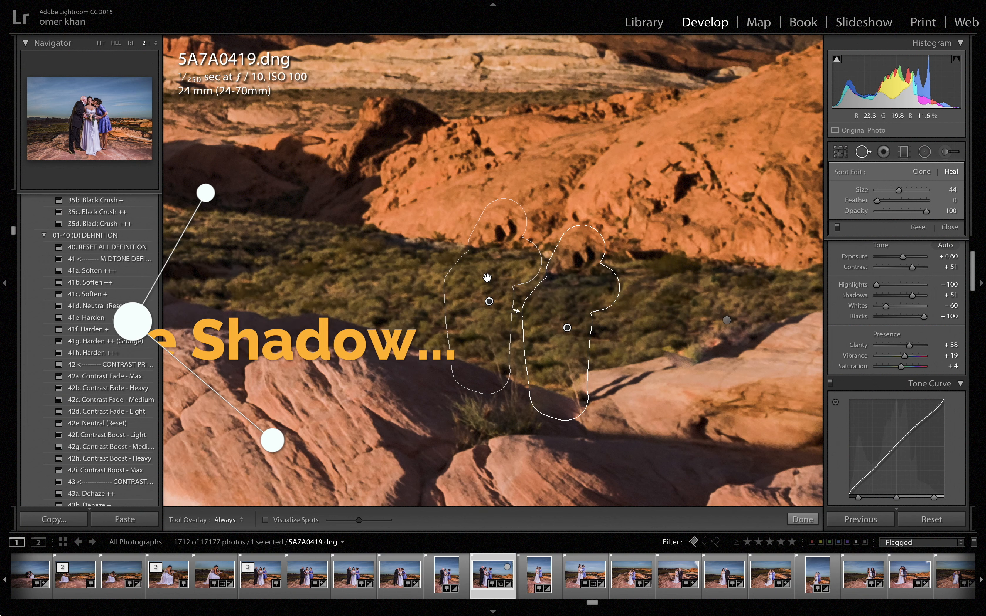
pyautogui.press('q')
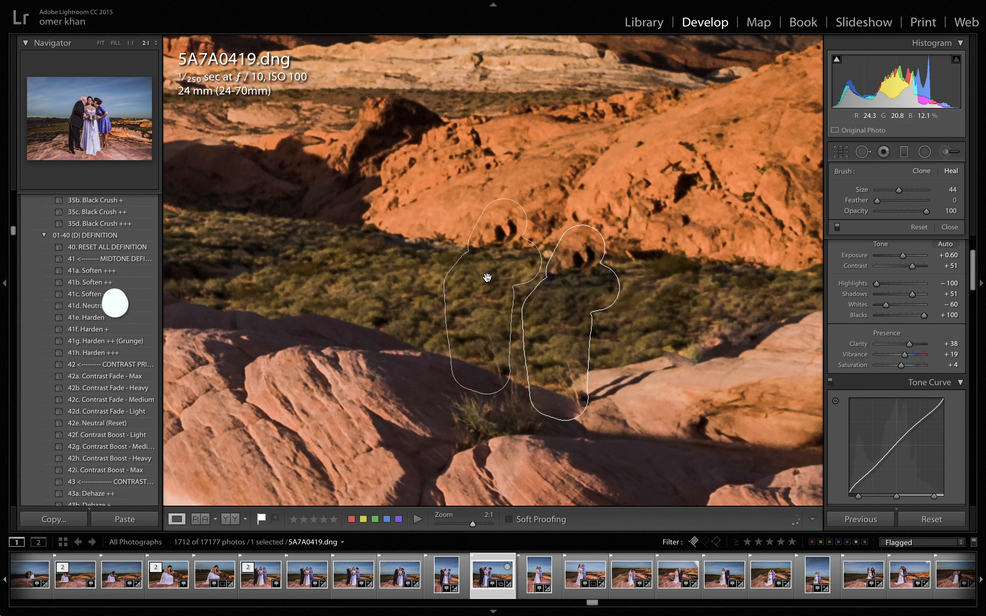
pyautogui.click(352, 332)
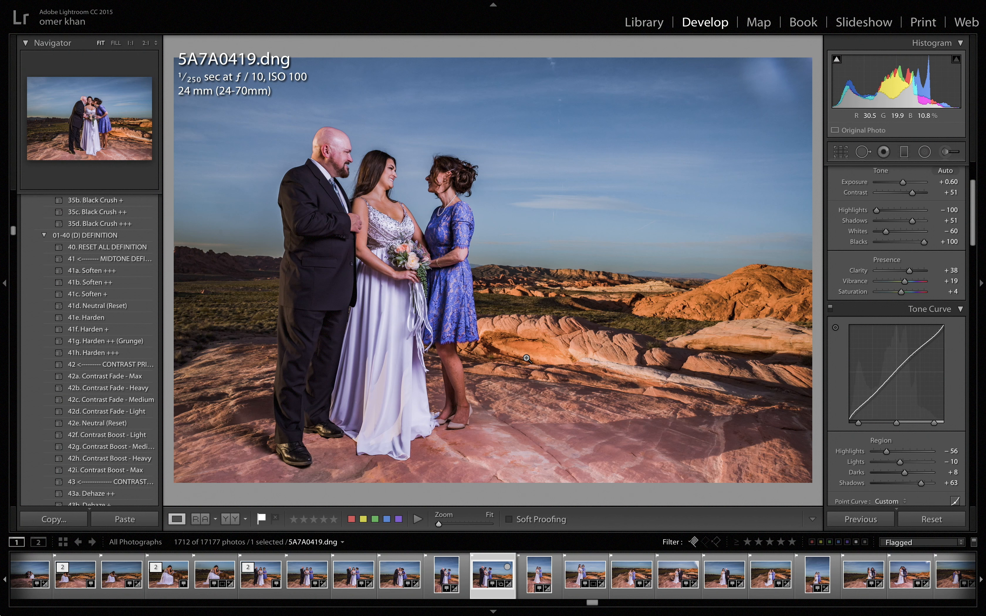
pyautogui.click(682, 342)
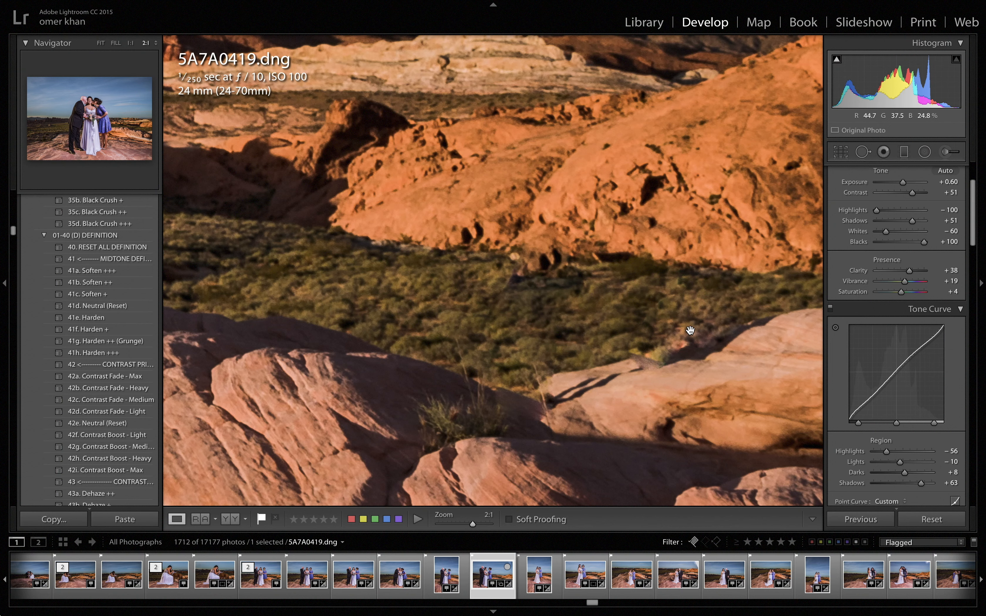
pyautogui.click(690, 330)
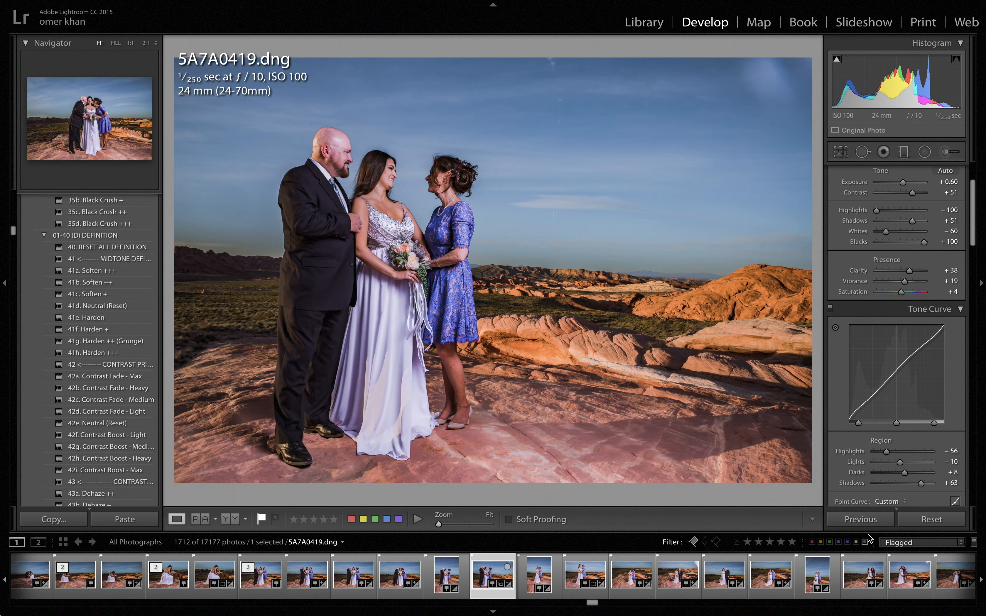
# Reset the photo's develop settings and paste the copied settings back onto it.
pyautogui.click(916, 522)
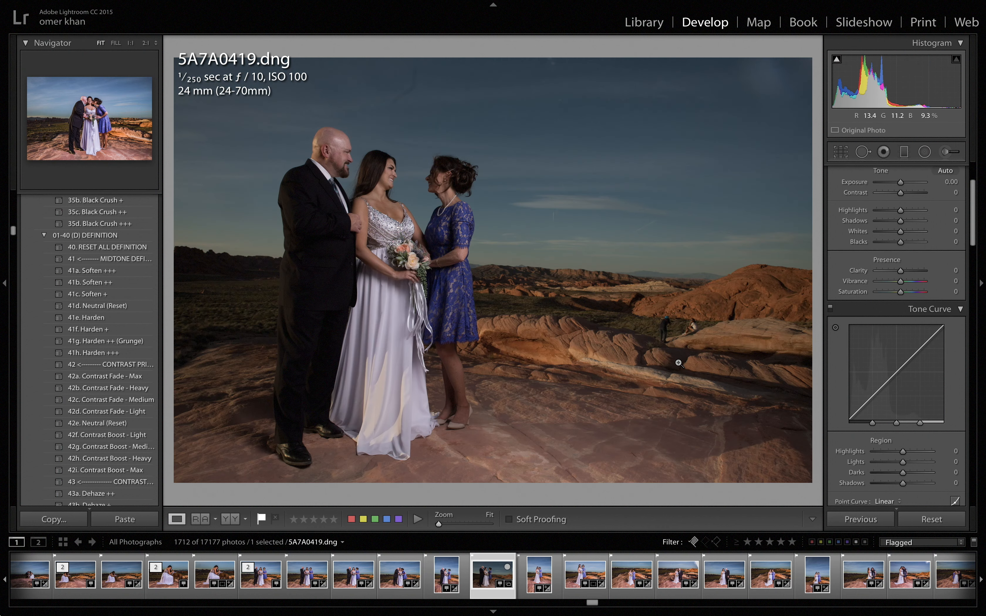
pyautogui.rightClick(663, 302)
pyautogui.moveTo(690, 281)
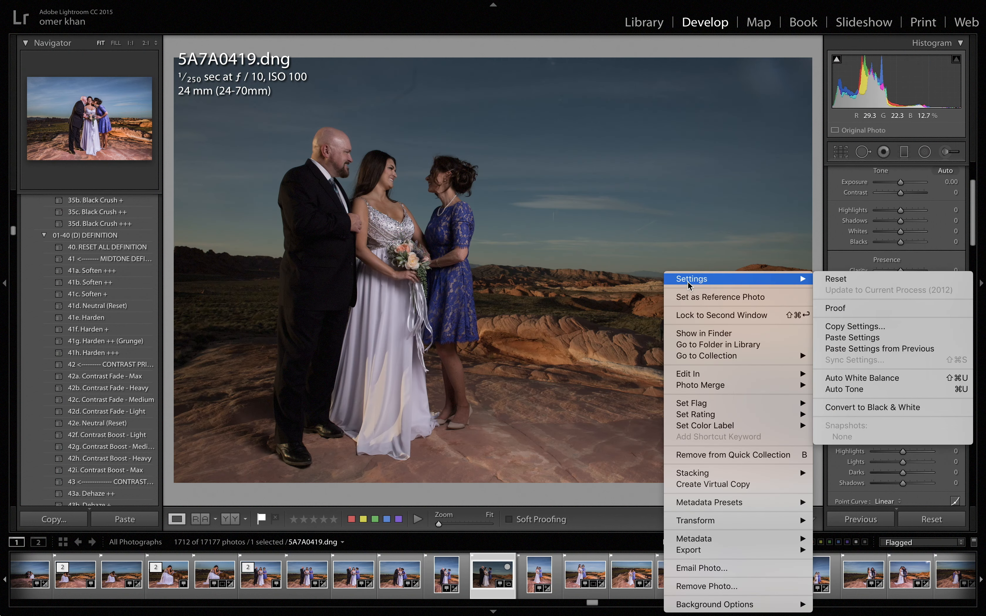
pyautogui.click(855, 337)
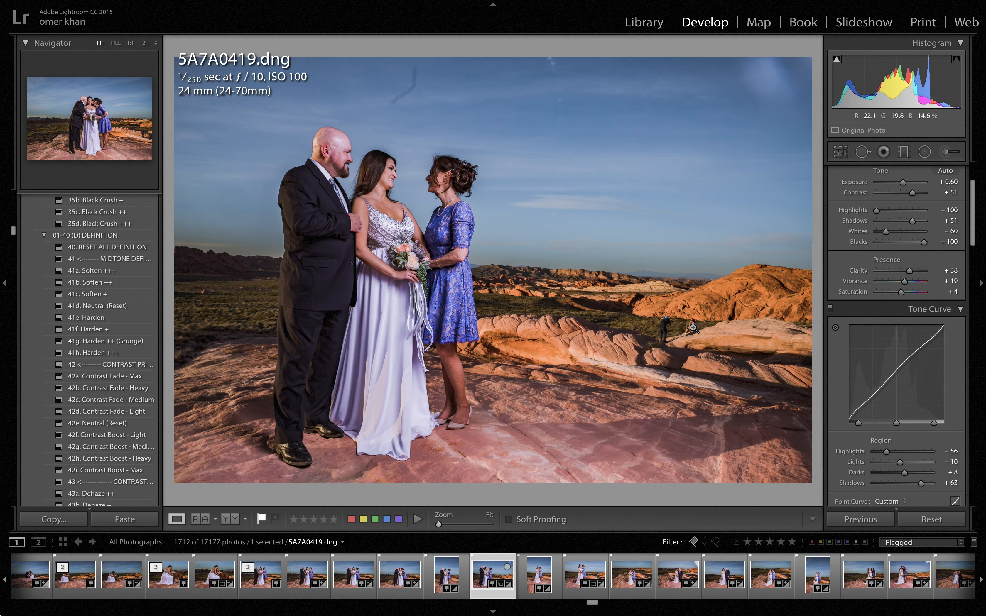
# Paint over the standing background photographer with a size 44 Clone spot brush, sampling the shrubs and rock beside him.
pyautogui.click(692, 328)
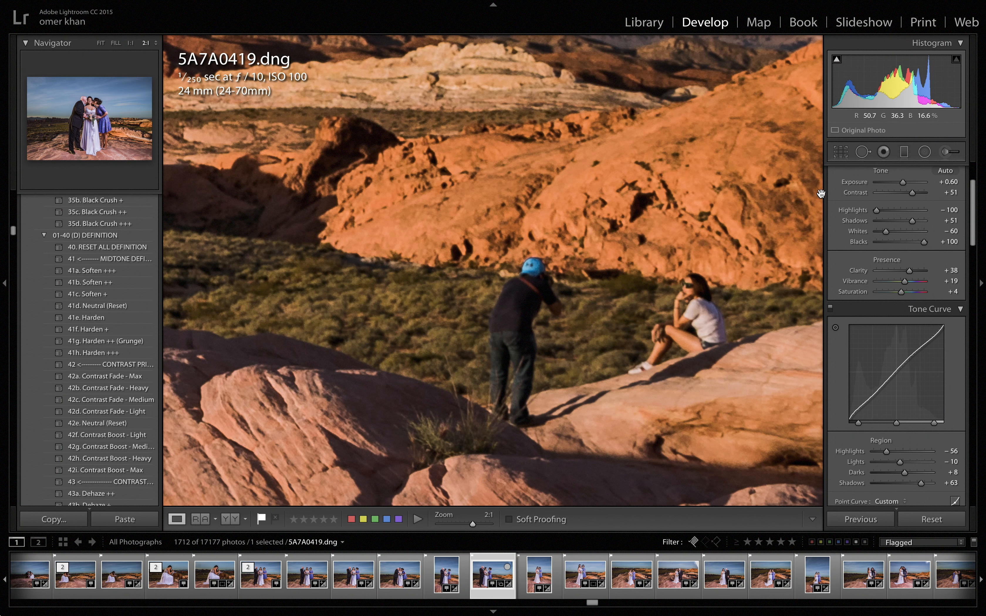
pyautogui.click(862, 152)
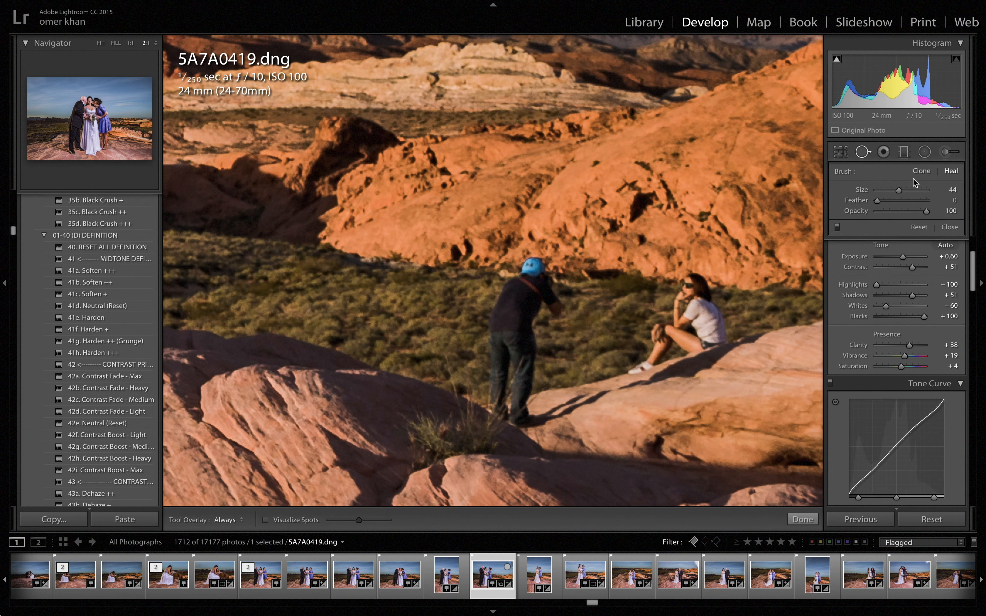
pyautogui.click(921, 173)
pyautogui.click(533, 278)
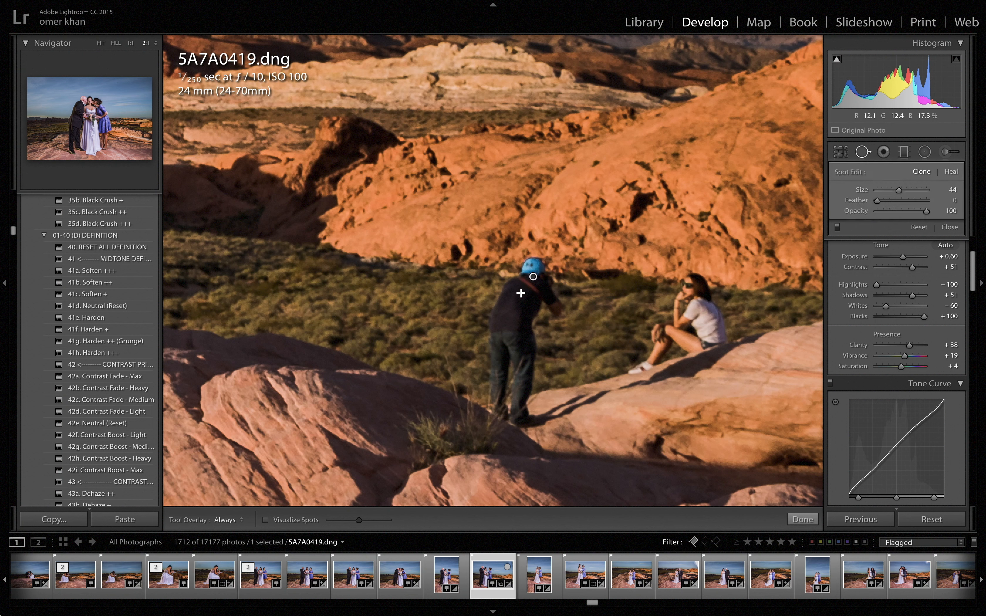
pyautogui.moveTo(520, 293)
pyautogui.mouseDown()
pyautogui.moveTo(505, 324)
pyautogui.moveTo(506, 418)
pyautogui.moveTo(515, 399)
pyautogui.mouseUp()
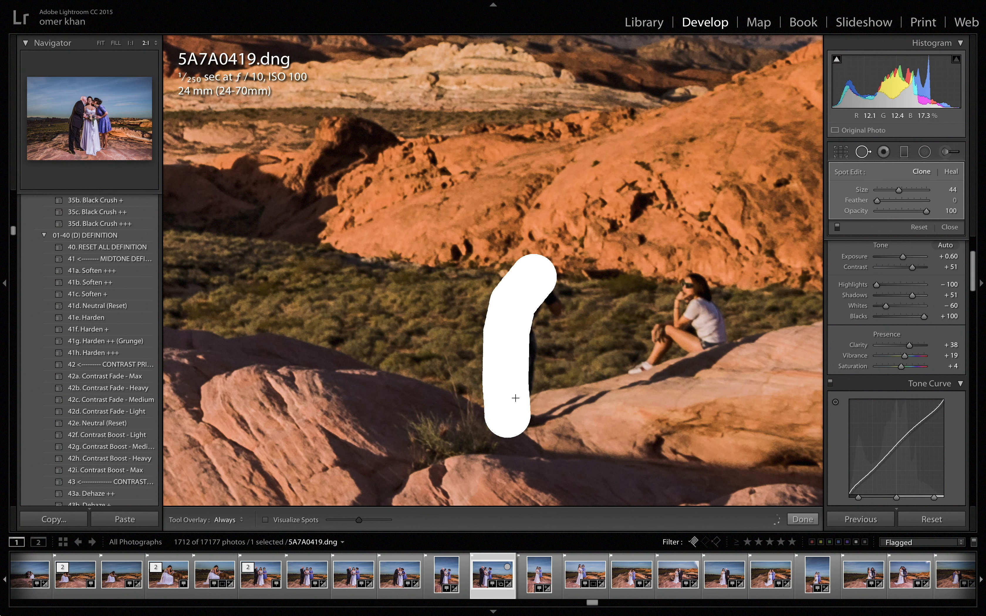
pyautogui.moveTo(520, 359)
pyautogui.mouseDown()
pyautogui.moveTo(527, 322)
pyautogui.moveTo(553, 302)
pyautogui.mouseUp()
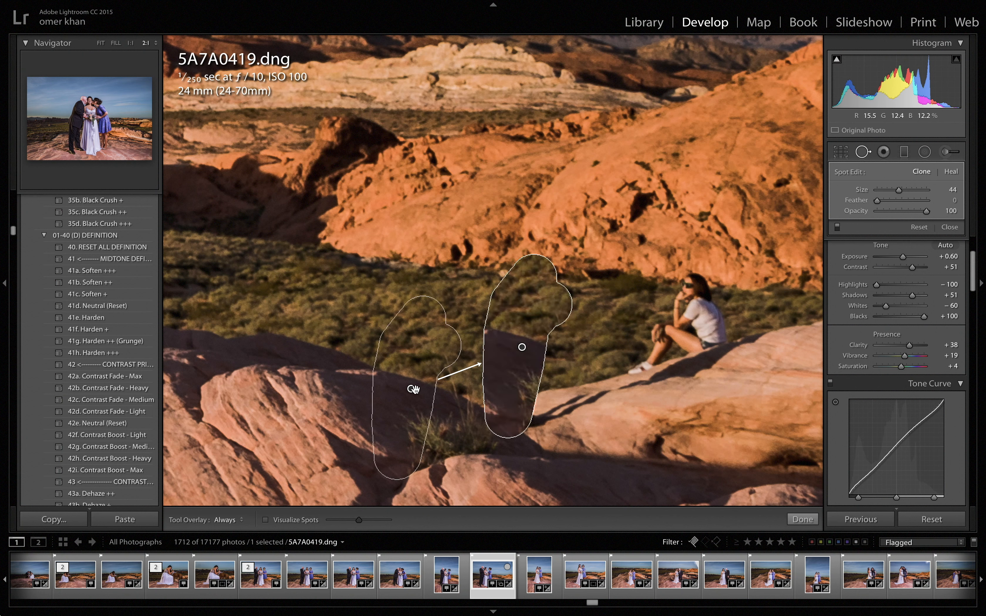
pyautogui.moveTo(413, 389); pyautogui.dragTo(416, 337)
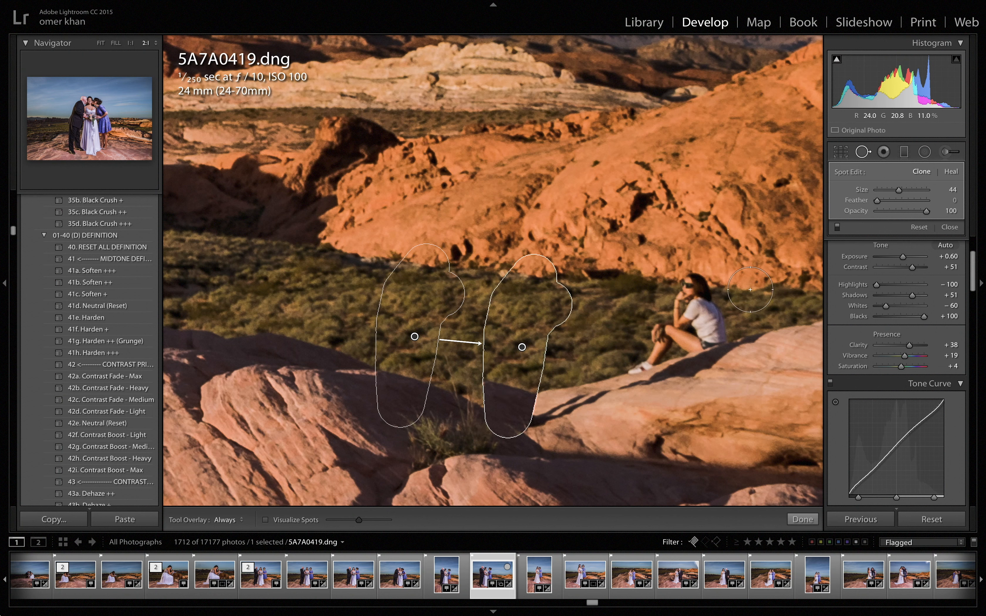
# Set the photographer's clone spot feather to 51 and shift its source and target slightly upward to cover his cap.
pyautogui.click(908, 201)
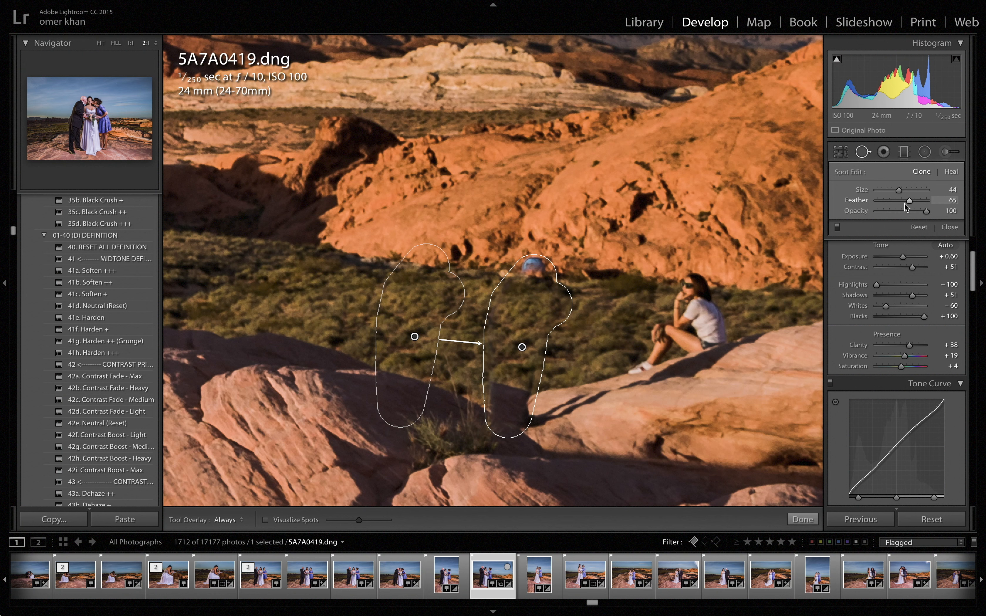
pyautogui.click(902, 201)
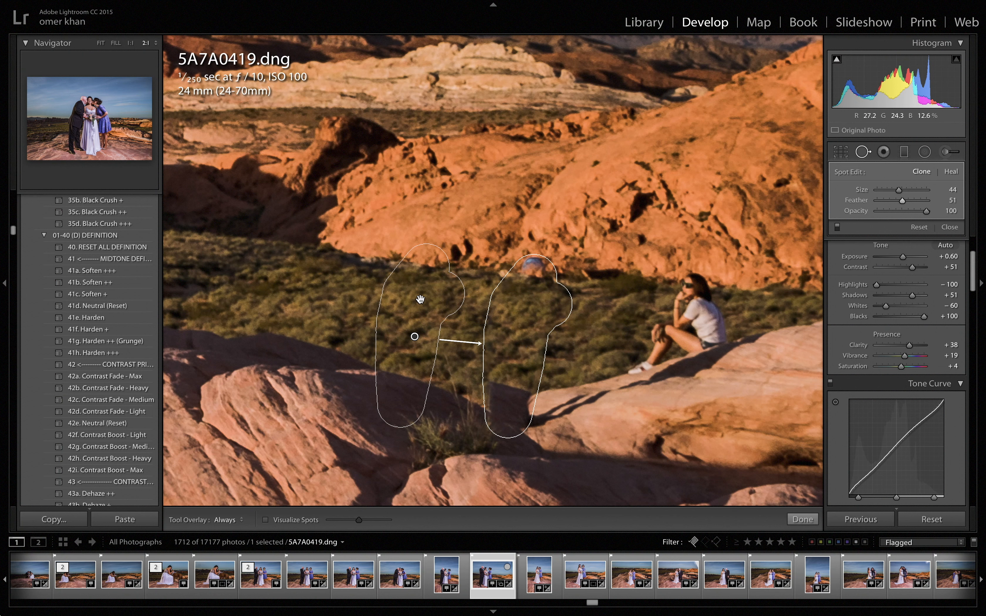
pyautogui.moveTo(419, 298); pyautogui.dragTo(419, 295)
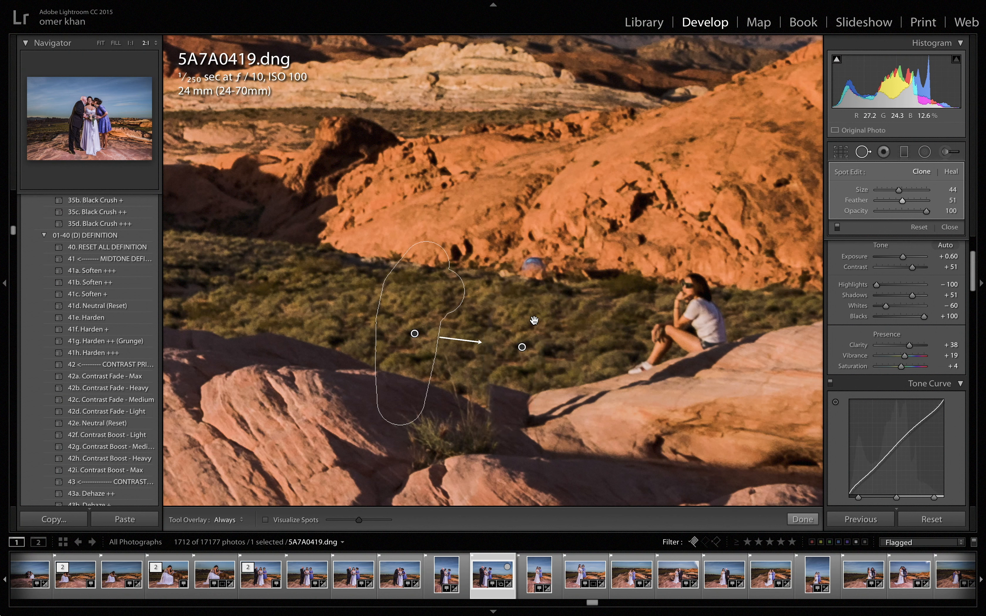
pyautogui.moveTo(535, 317); pyautogui.dragTo(535, 308)
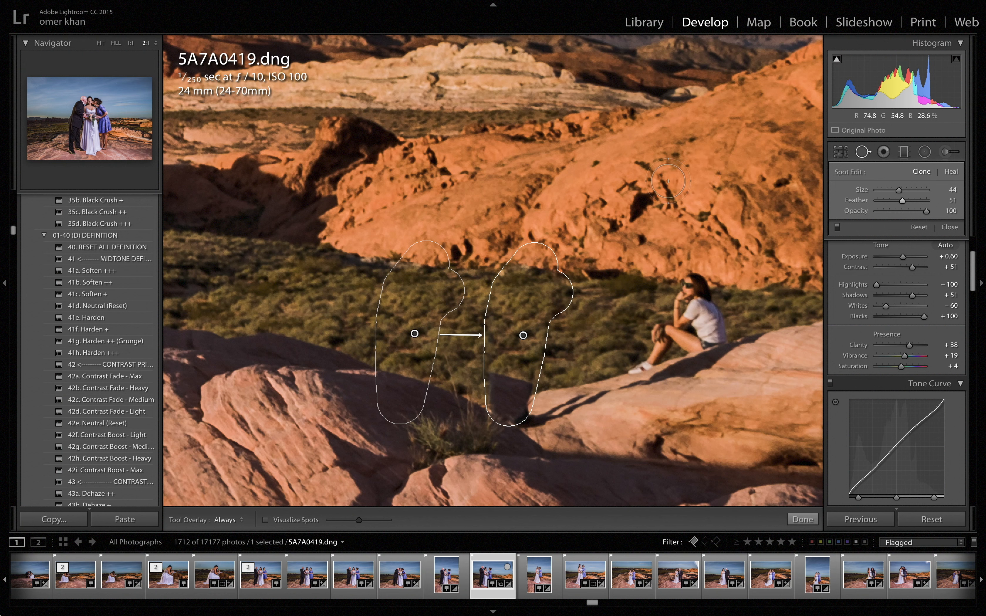
# Clone the seated woman out of the background at size 44, sampling the shrubs where the photographer stood.
pyautogui.click(662, 182)
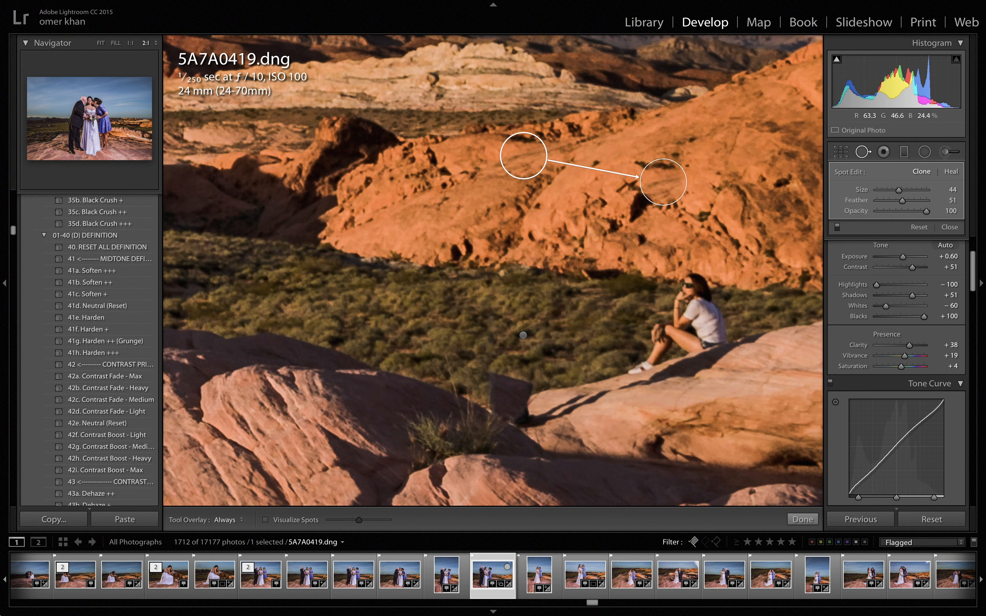
pyautogui.press('q')
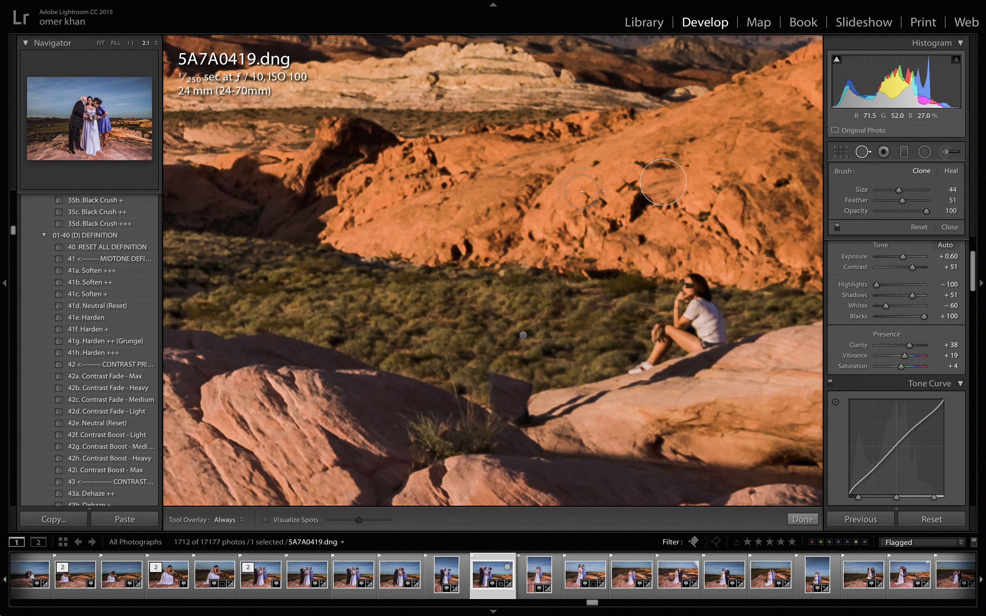
pyautogui.click(862, 151)
pyautogui.moveTo(690, 292)
pyautogui.mouseDown()
pyautogui.moveTo(638, 368)
pyautogui.moveTo(714, 341)
pyautogui.moveTo(701, 305)
pyautogui.moveTo(728, 316)
pyautogui.moveTo(723, 346)
pyautogui.moveTo(708, 352)
pyautogui.mouseUp()
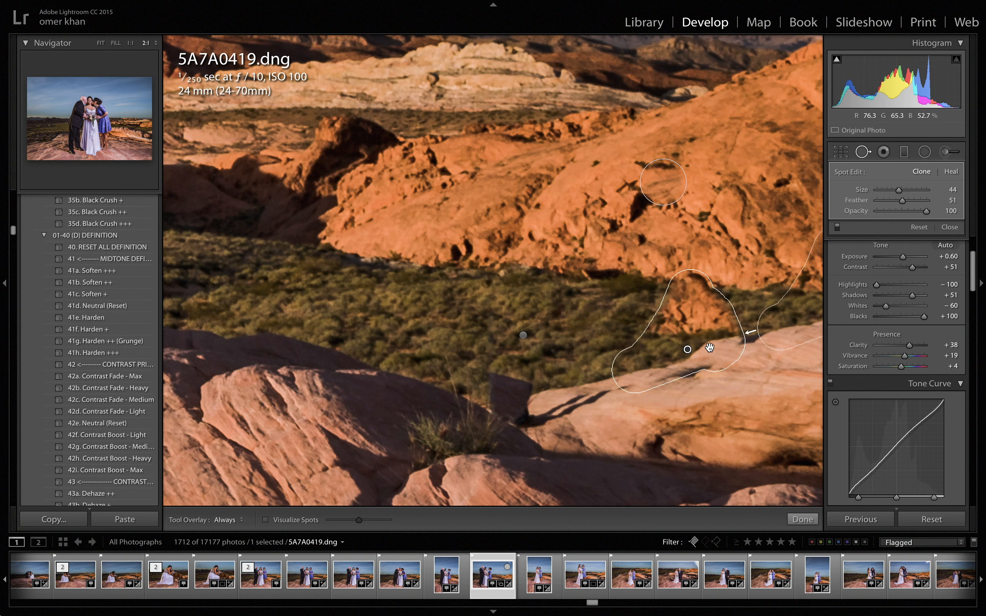
pyautogui.moveTo(792, 314)
pyautogui.mouseDown()
pyautogui.moveTo(557, 304)
pyautogui.moveTo(507, 329)
pyautogui.moveTo(516, 383)
pyautogui.moveTo(550, 372)
pyautogui.moveTo(468, 390)
pyautogui.moveTo(483, 385)
pyautogui.mouseUp()
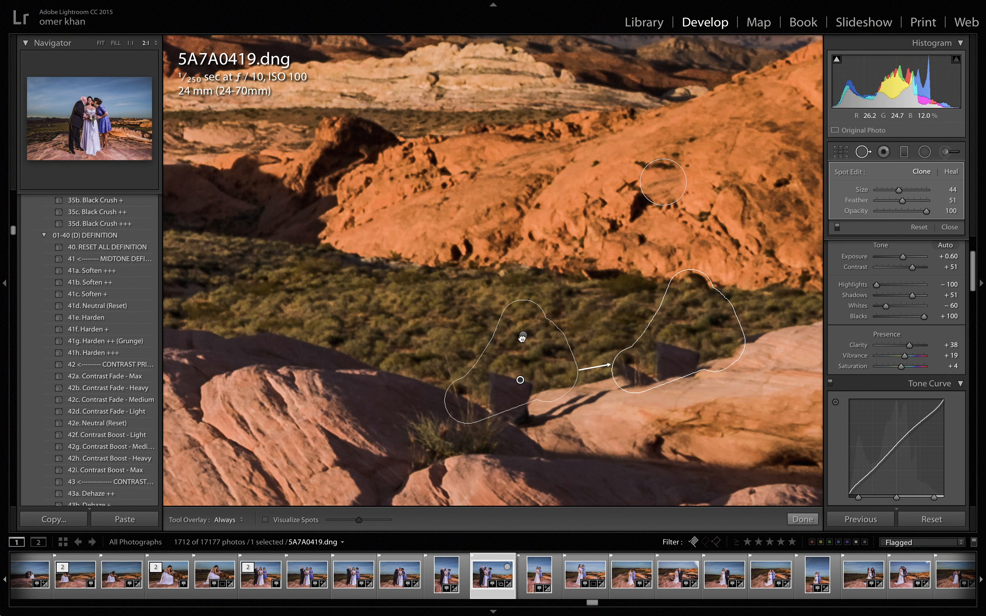
pyautogui.moveTo(520, 336); pyautogui.dragTo(518, 325)
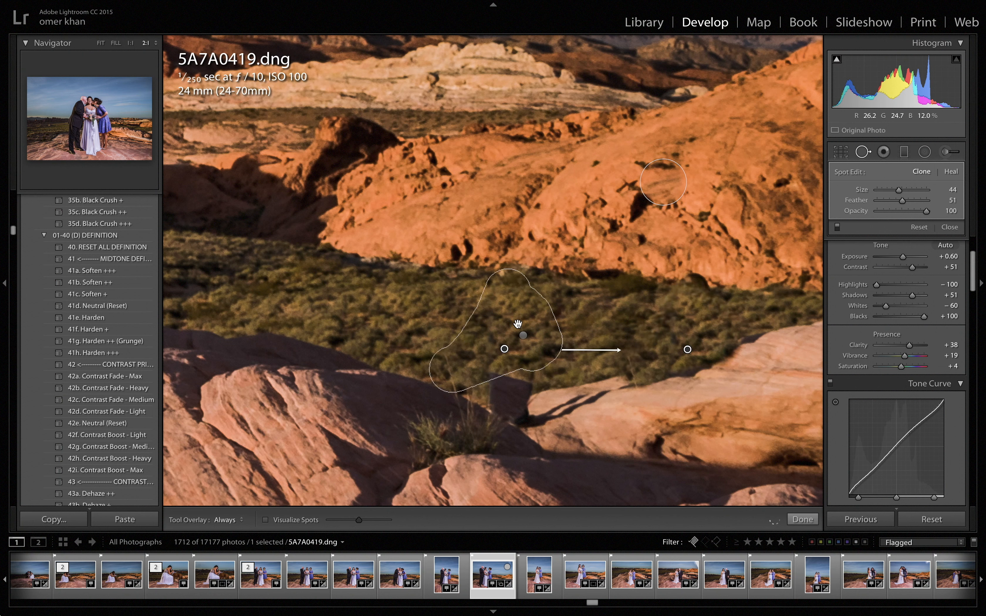
pyautogui.press('q')
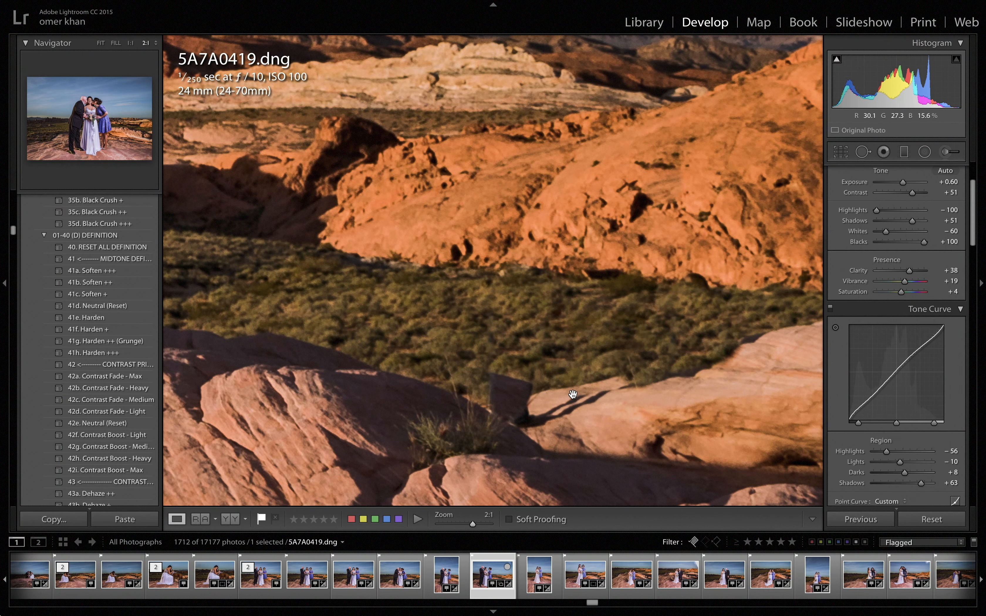
# Discard the clone spots by resetting the photo, and reapply the copied develop settings.
pyautogui.click(556, 410)
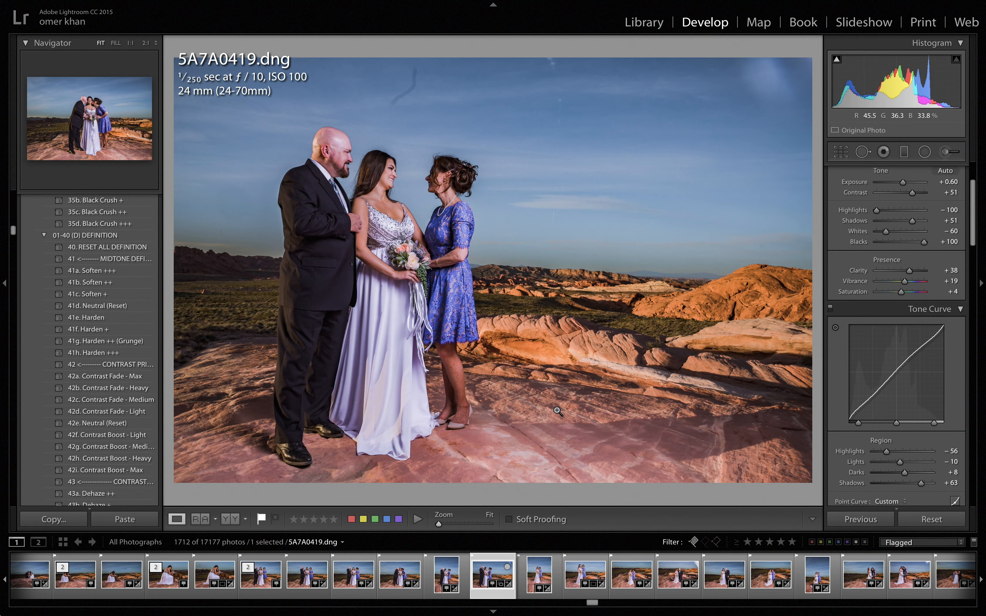
pyautogui.click(677, 322)
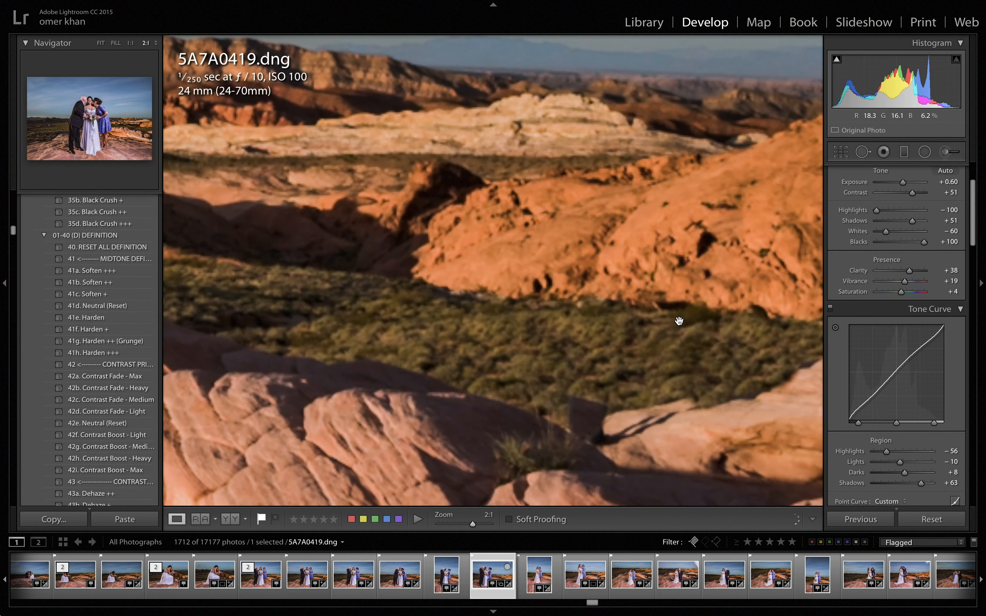
pyautogui.moveTo(677, 330); pyautogui.dragTo(633, 336)
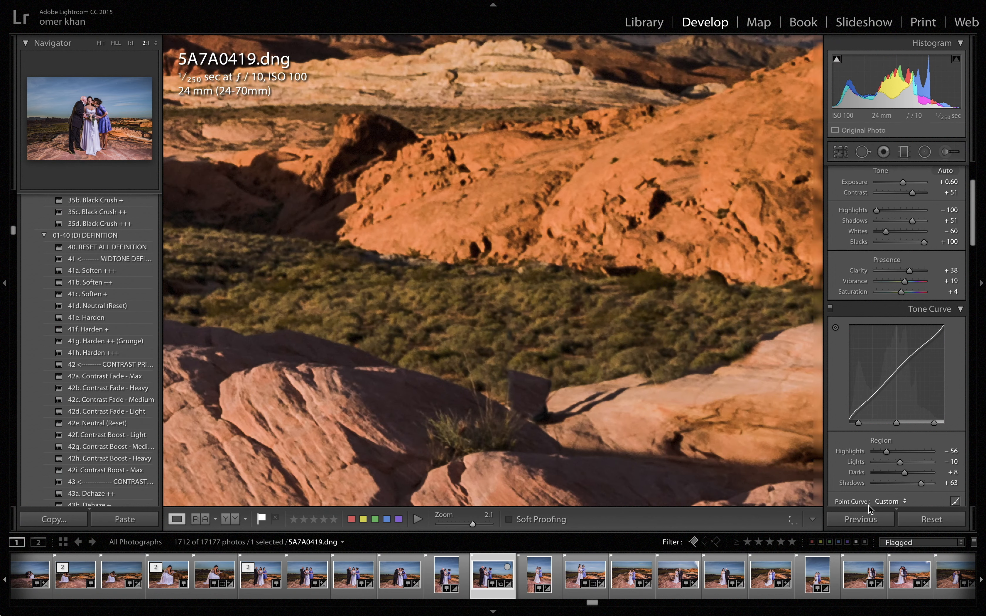
pyautogui.click(930, 520)
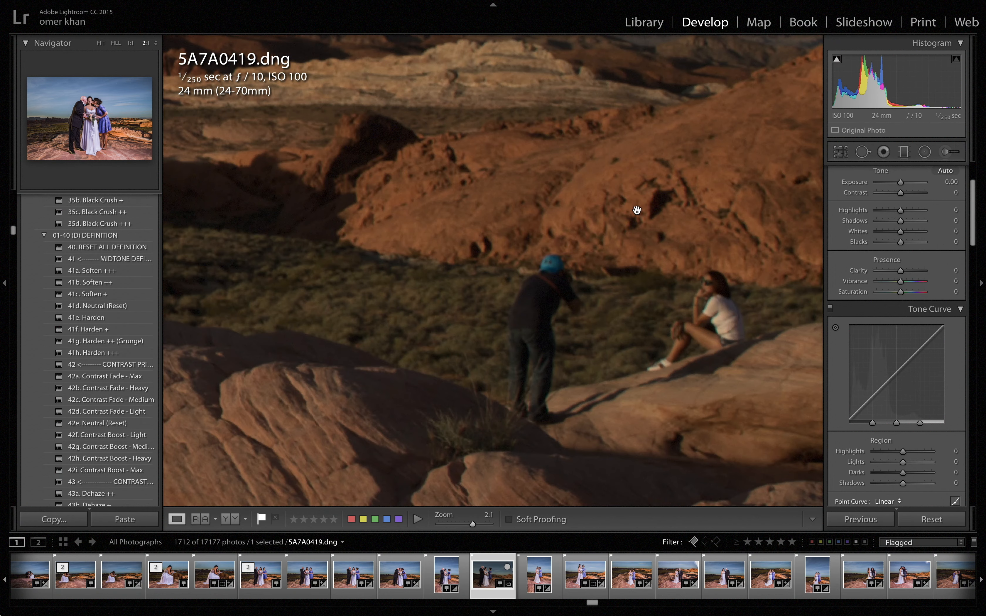
pyautogui.rightClick(613, 185)
pyautogui.moveTo(630, 193)
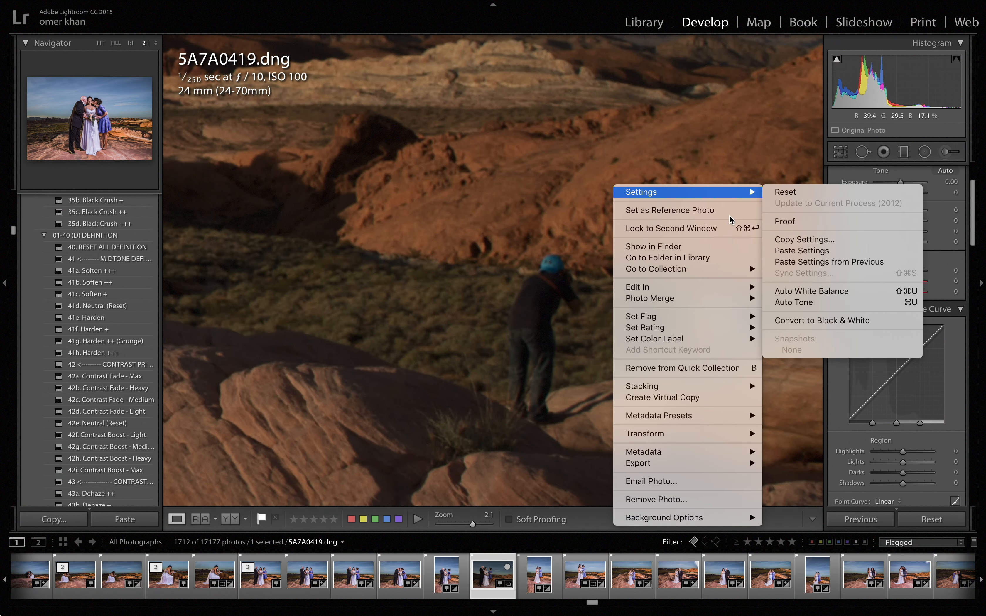
pyautogui.click(786, 254)
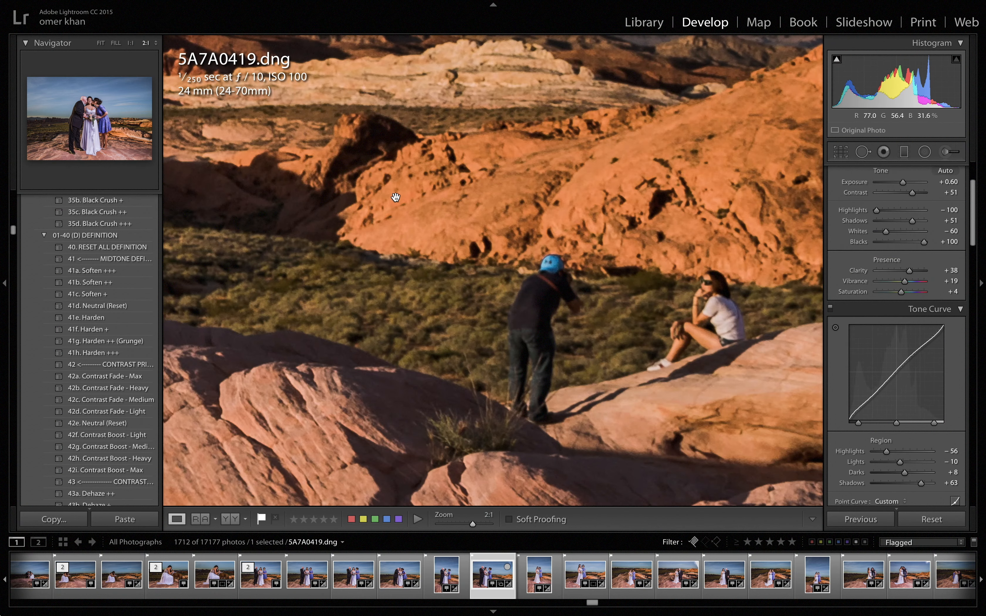
# Open 5A7A0419.dng for editing in Adobe Photoshop CC 2017.
pyautogui.click(395, 197)
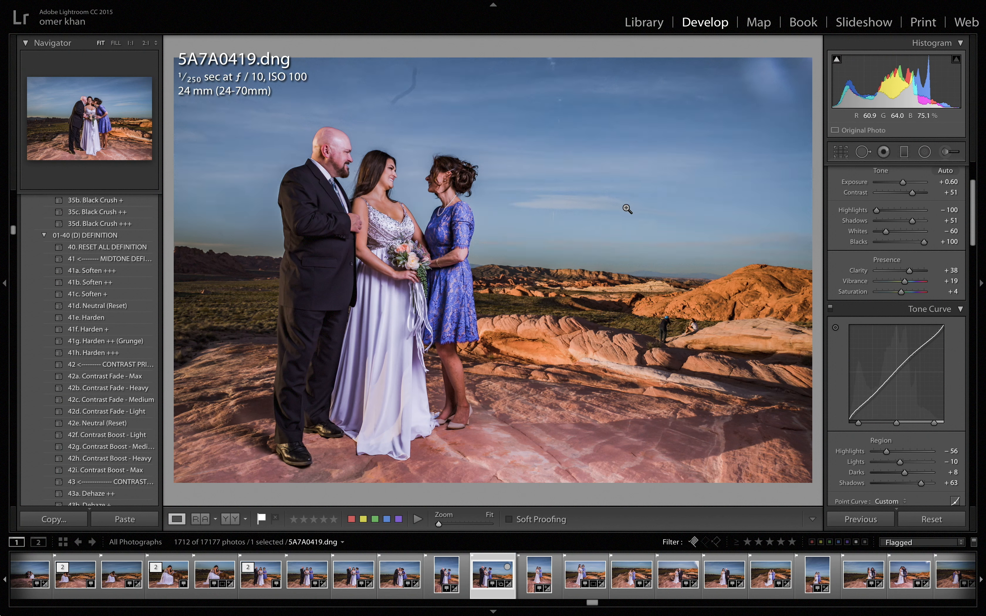
pyautogui.rightClick(591, 198)
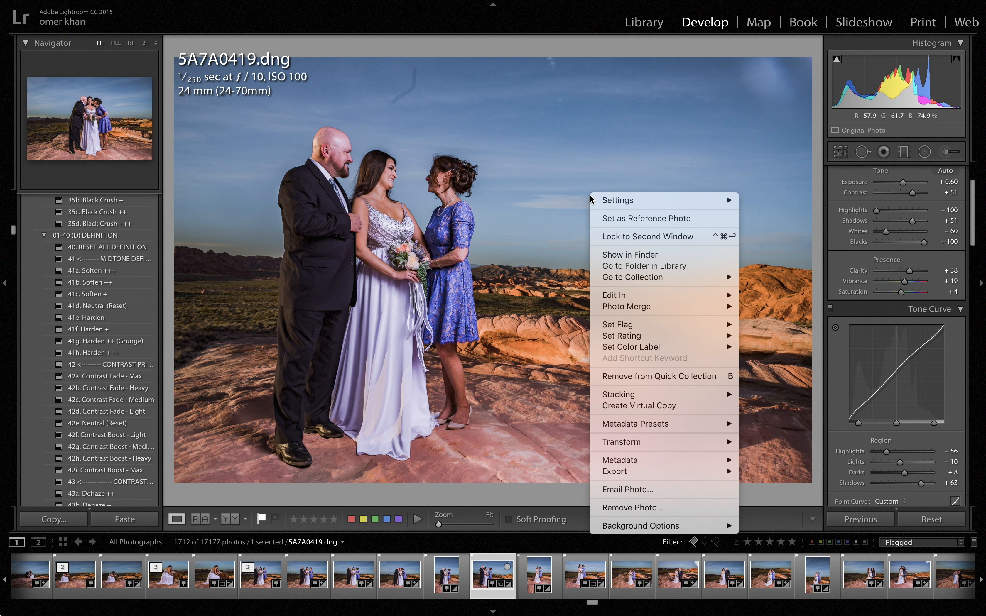
pyautogui.moveTo(632, 296)
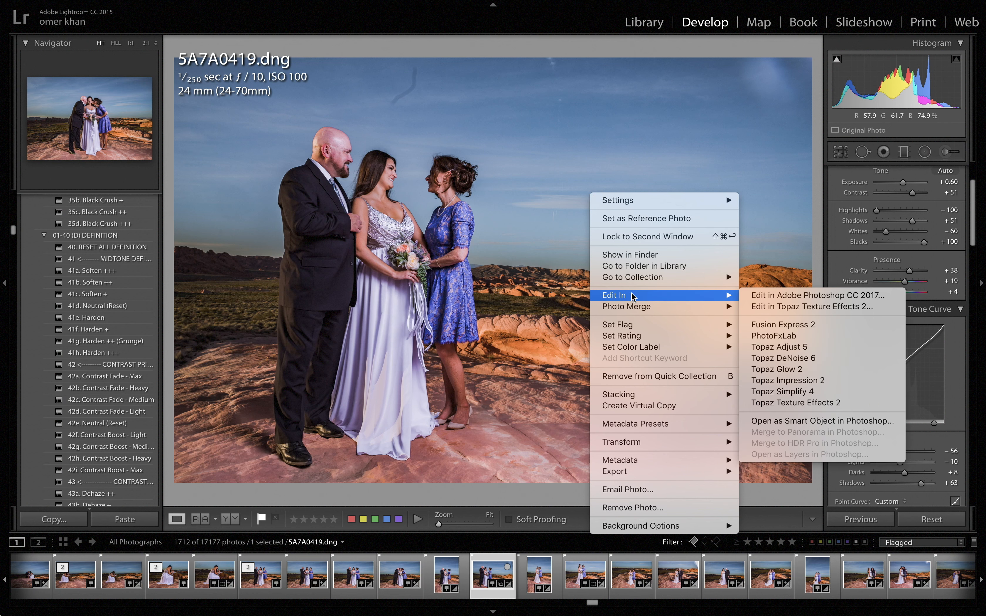
pyautogui.click(785, 296)
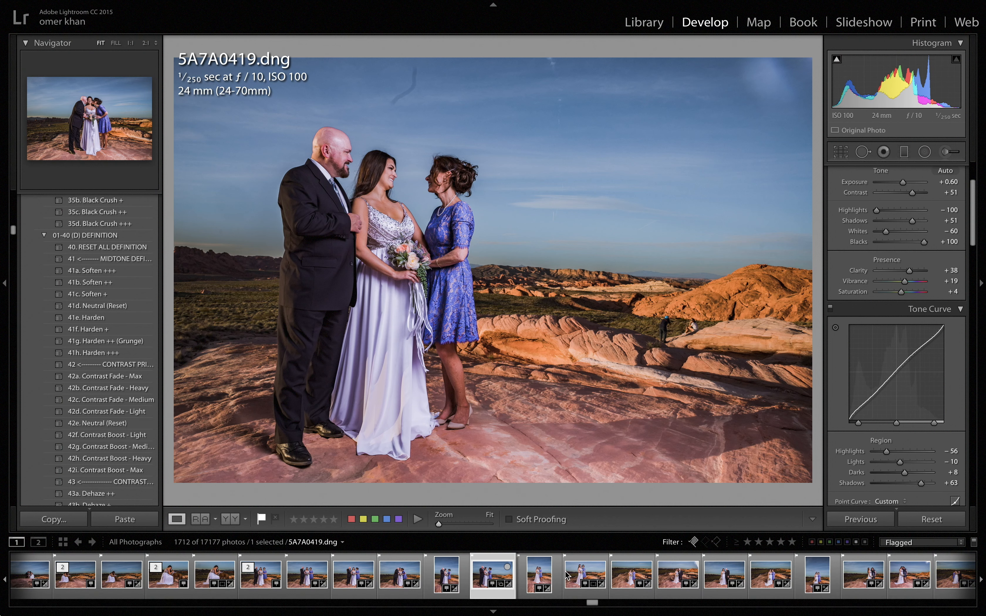
# Take Lightroom out of full-screen mode, minimize it, and fit the Photoshop window showing 5A7A0419.dng to the screen.
pyautogui.moveTo(555, 612)
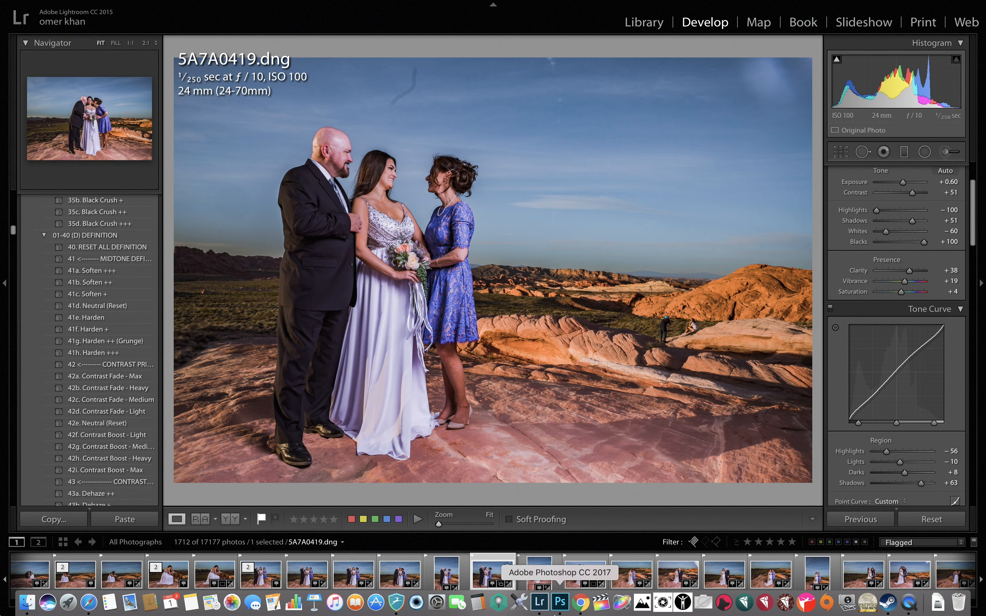
pyautogui.moveTo(151, 3)
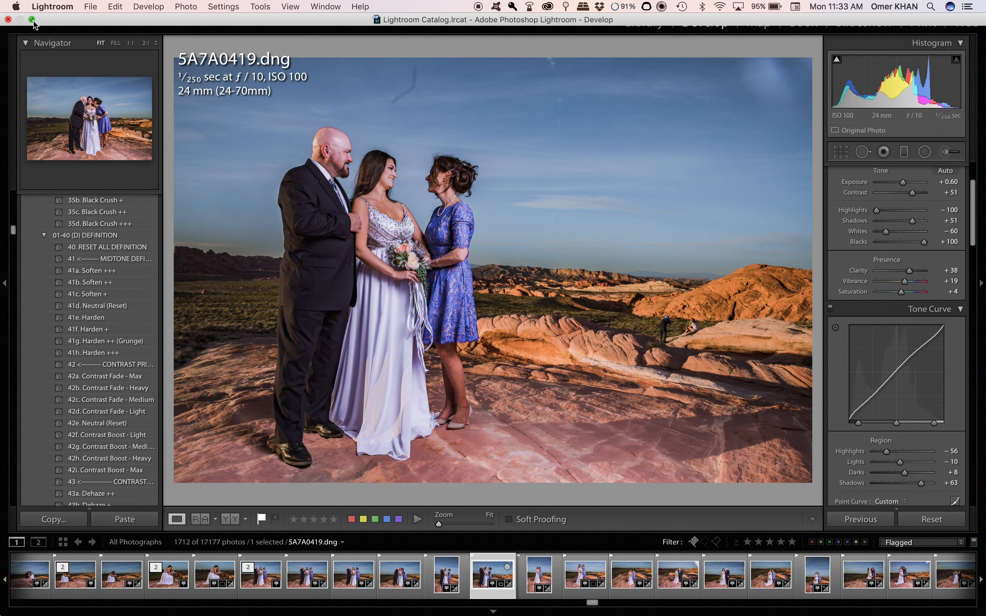
pyautogui.click(32, 20)
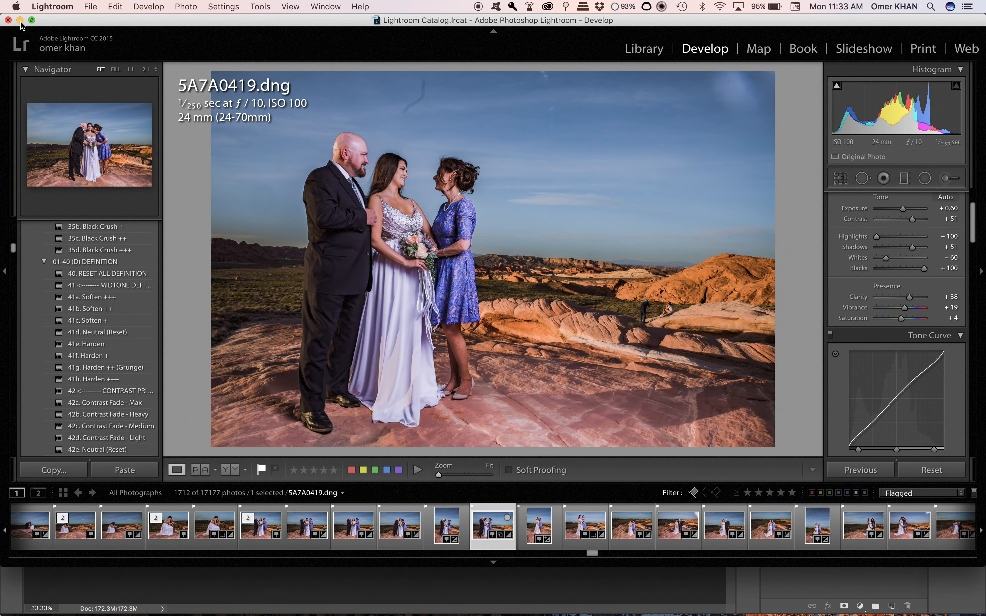
pyautogui.click(20, 21)
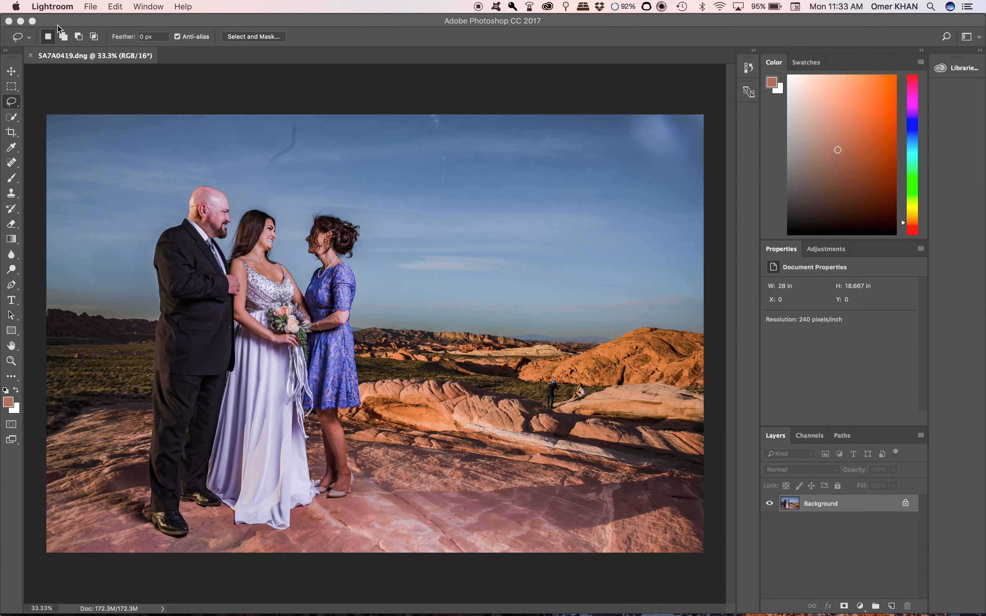
pyautogui.click(33, 21)
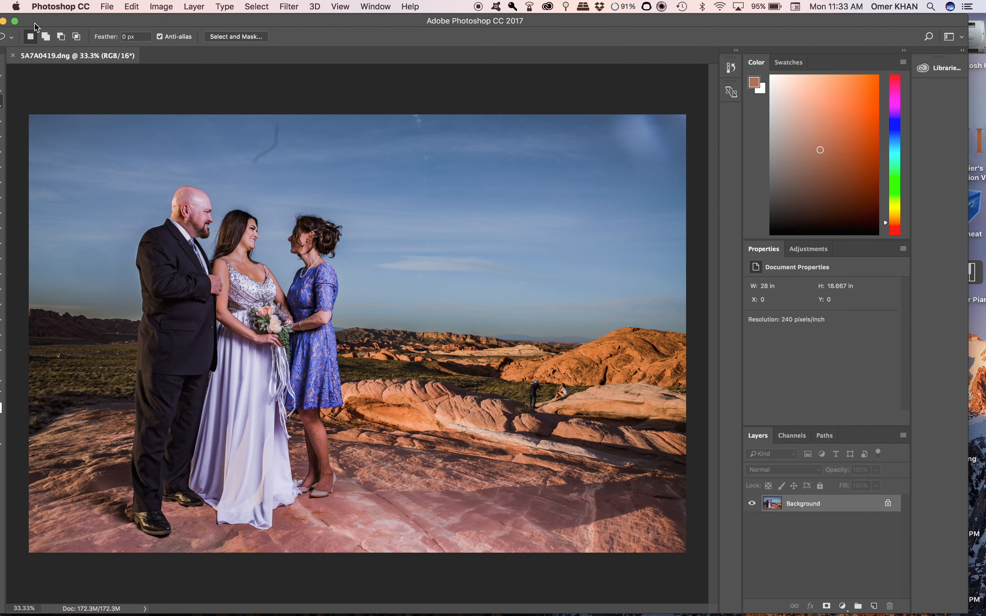
pyautogui.click(14, 22)
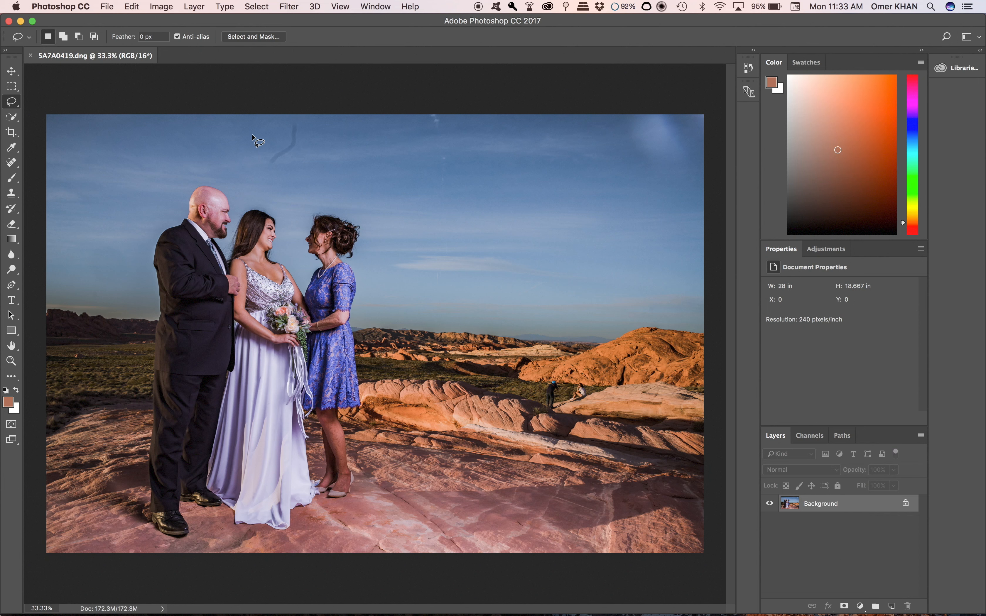
# Lasso the dark streak in the sky above the bride and fill the selection with Content-Aware.
pyautogui.moveTo(290, 115)
pyautogui.mouseDown()
pyautogui.moveTo(266, 153)
pyautogui.moveTo(273, 175)
pyautogui.moveTo(308, 135)
pyautogui.moveTo(288, 116)
pyautogui.mouseUp()
pyautogui.rightClick(290, 154)
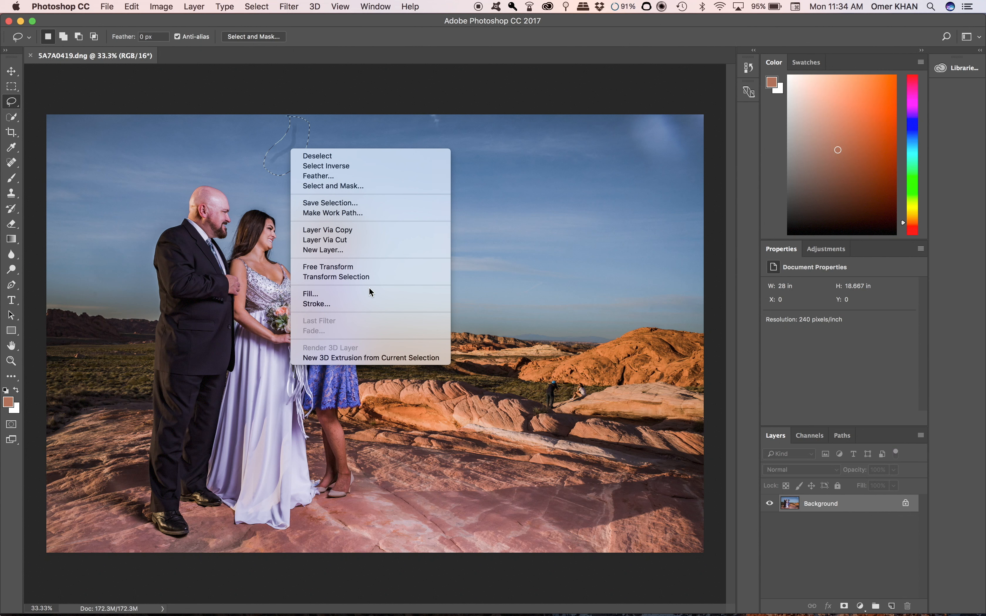
pyautogui.click(372, 295)
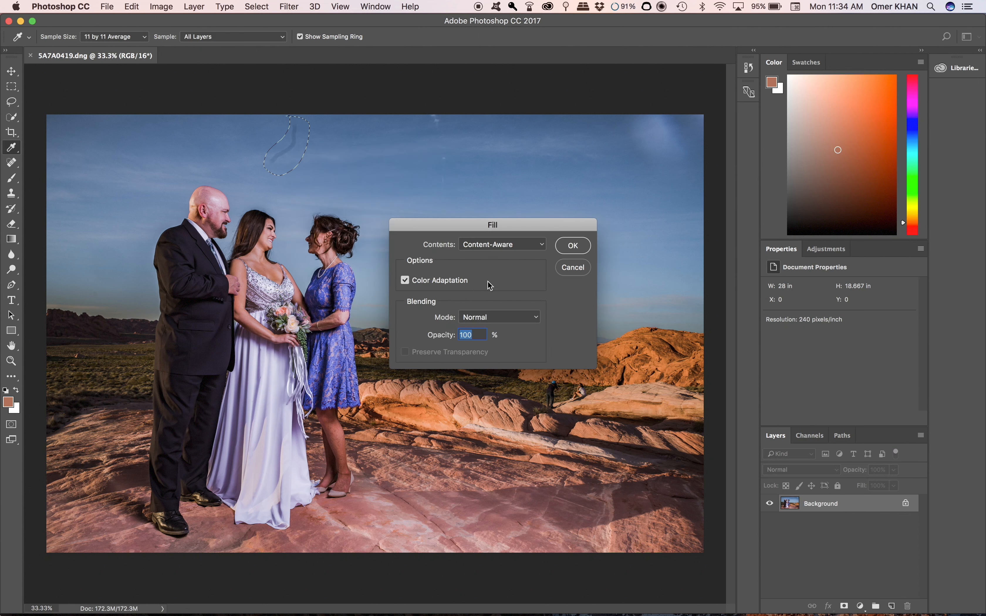
pyautogui.click(519, 245)
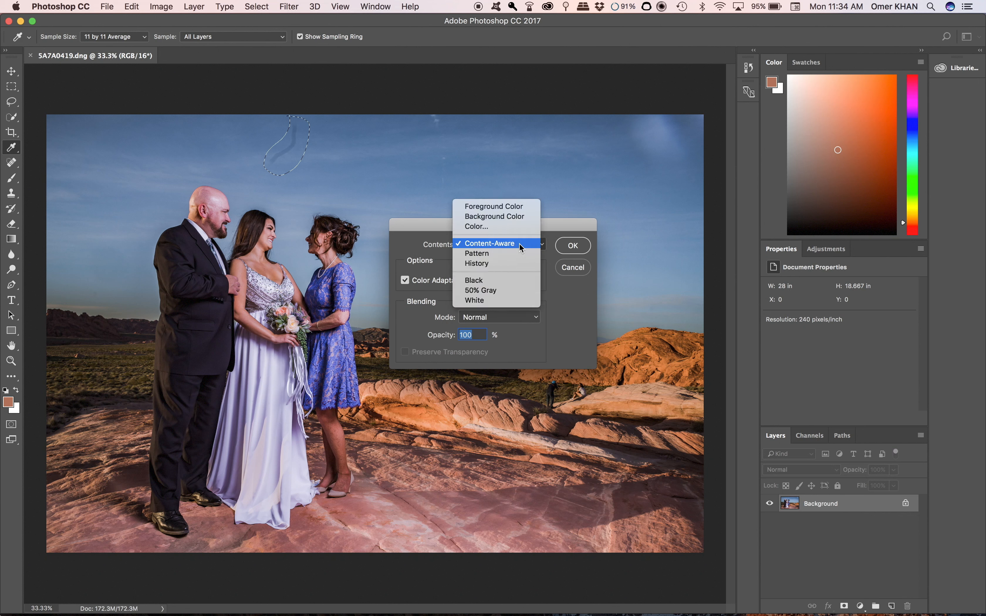
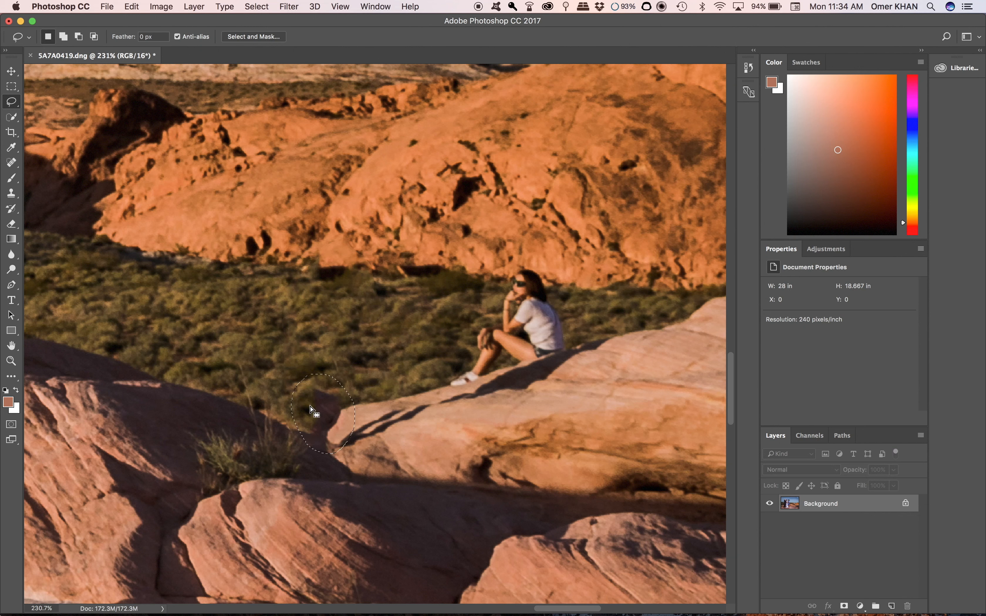
# Fill the selected patch where the shrubs meet the rock edge with Content-Aware, removing the leftover remnants.
pyautogui.rightClick(312, 411)
pyautogui.click(384, 541)
pyautogui.click(571, 245)
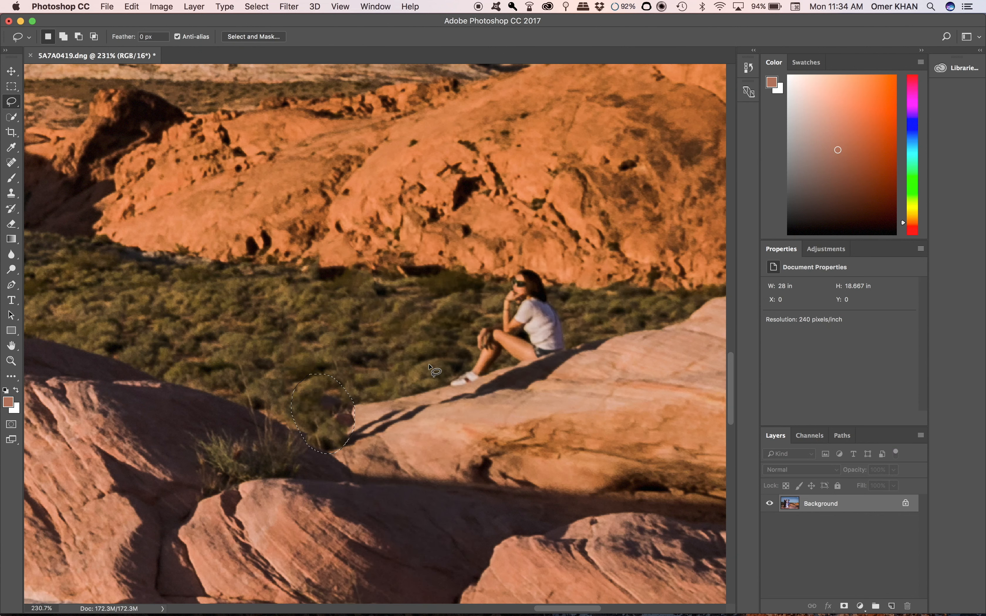
# Lasso the woman seated on the rock, remove her with a Content-Aware fill, and deselect.
pyautogui.moveTo(483, 286)
pyautogui.mouseDown()
pyautogui.moveTo(446, 361)
pyautogui.moveTo(447, 395)
pyautogui.moveTo(500, 391)
pyautogui.moveTo(566, 364)
pyautogui.moveTo(577, 340)
pyautogui.moveTo(544, 270)
pyautogui.moveTo(520, 263)
pyautogui.moveTo(488, 280)
pyautogui.moveTo(484, 316)
pyautogui.mouseUp()
pyautogui.rightClick(512, 318)
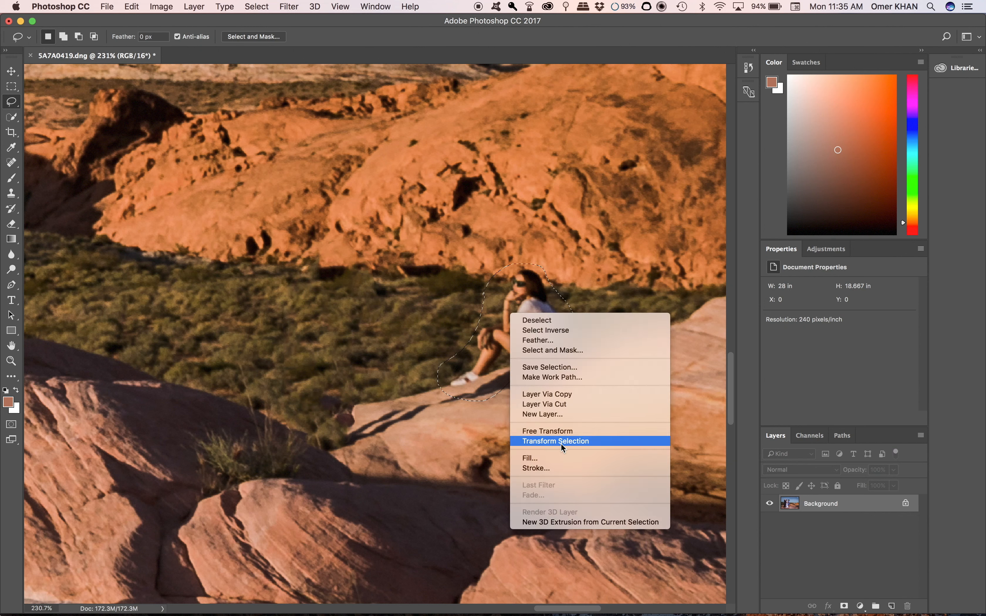
pyautogui.click(563, 457)
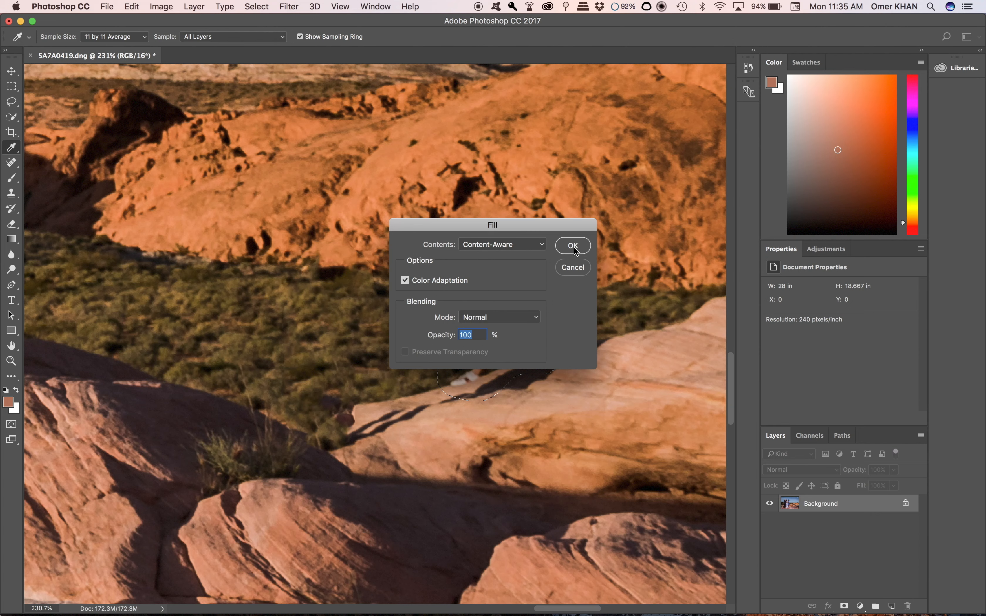
pyautogui.click(572, 245)
pyautogui.press('super+d')
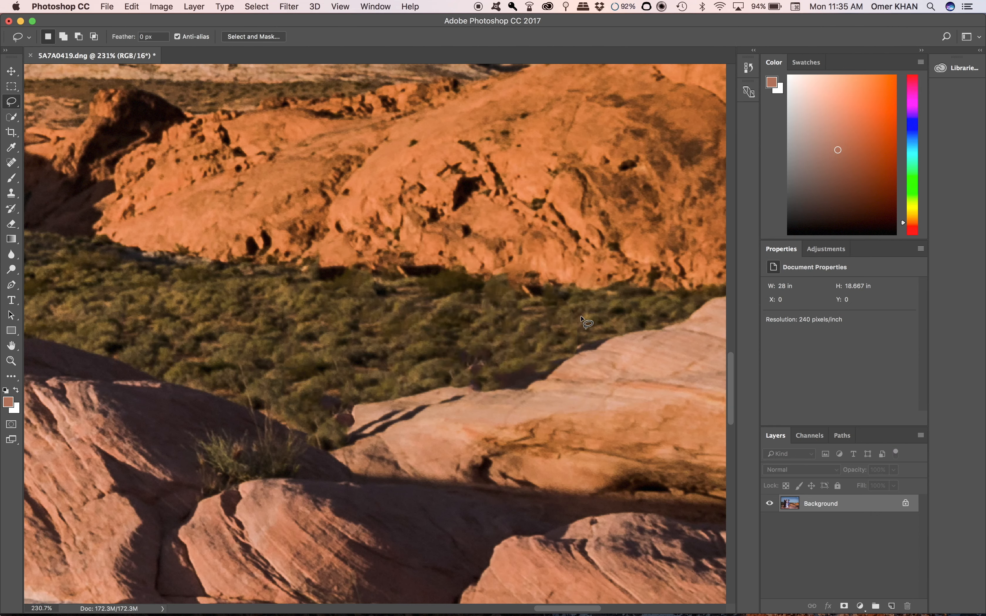
# Examine the filled shrubs and rocks, both in the whole photo and in close-up.
pyautogui.scroll(-10, 450, 368)
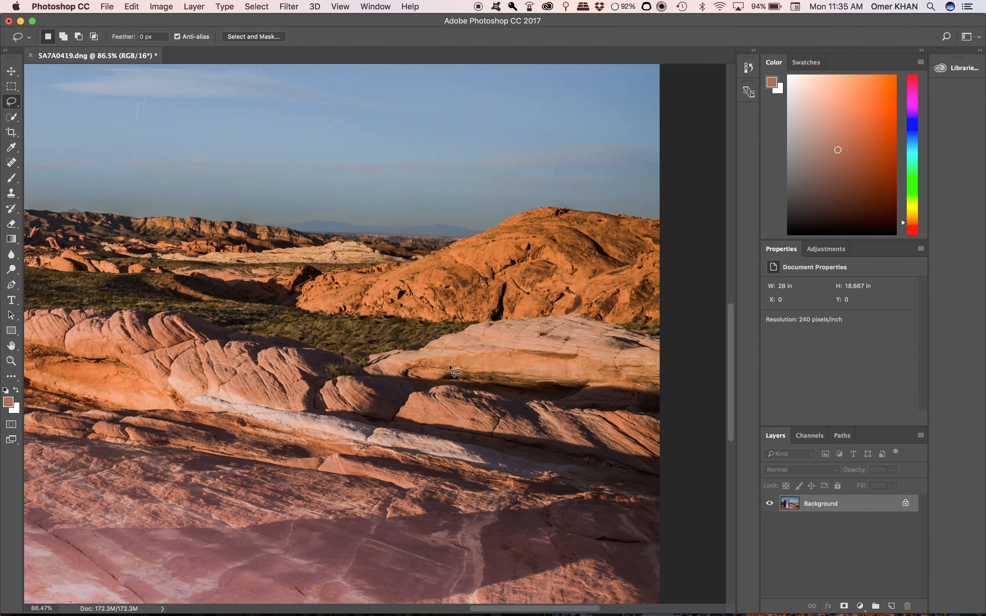
pyautogui.scroll(-2, 450, 369)
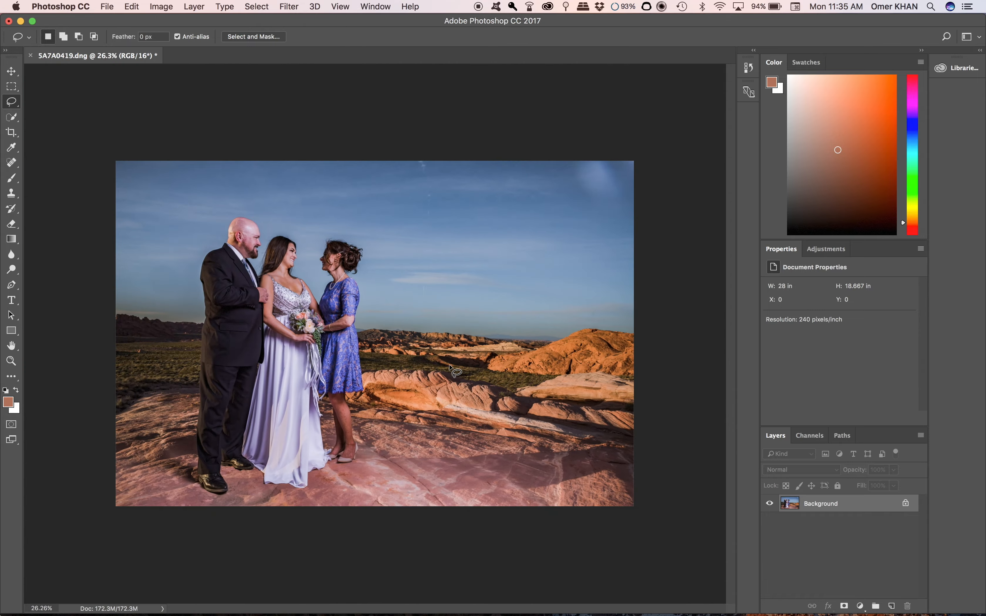
pyautogui.scroll(7, 450, 368)
pyautogui.hscroll(5, 449, 368)
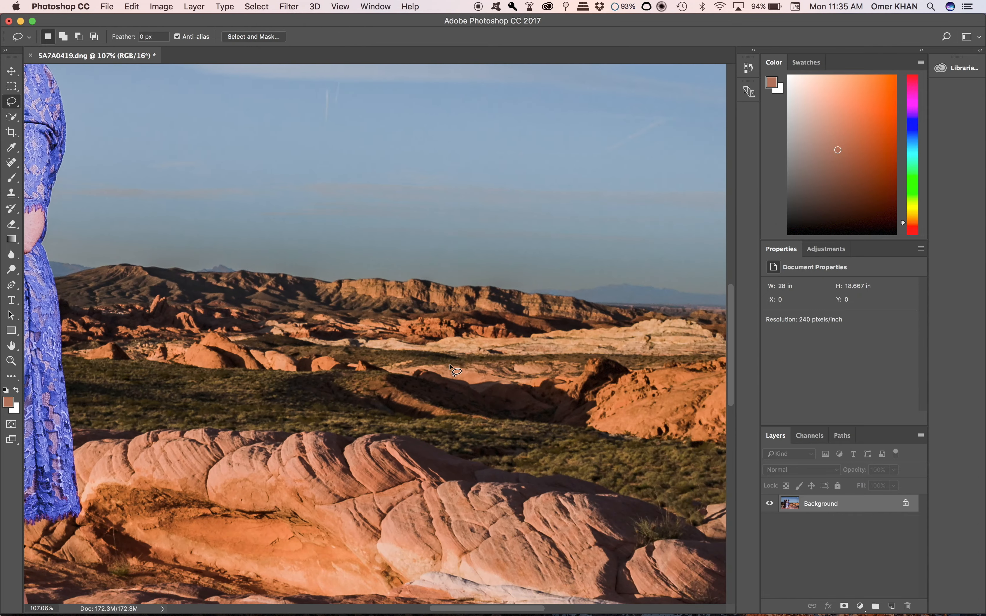
pyautogui.scroll(3, 449, 368)
pyautogui.hscroll(10, 449, 368)
pyautogui.scroll(-4, 449, 368)
pyautogui.hscroll(-3, 449, 368)
pyautogui.hscroll(-3, 449, 368)
pyautogui.scroll(-1, 449, 368)
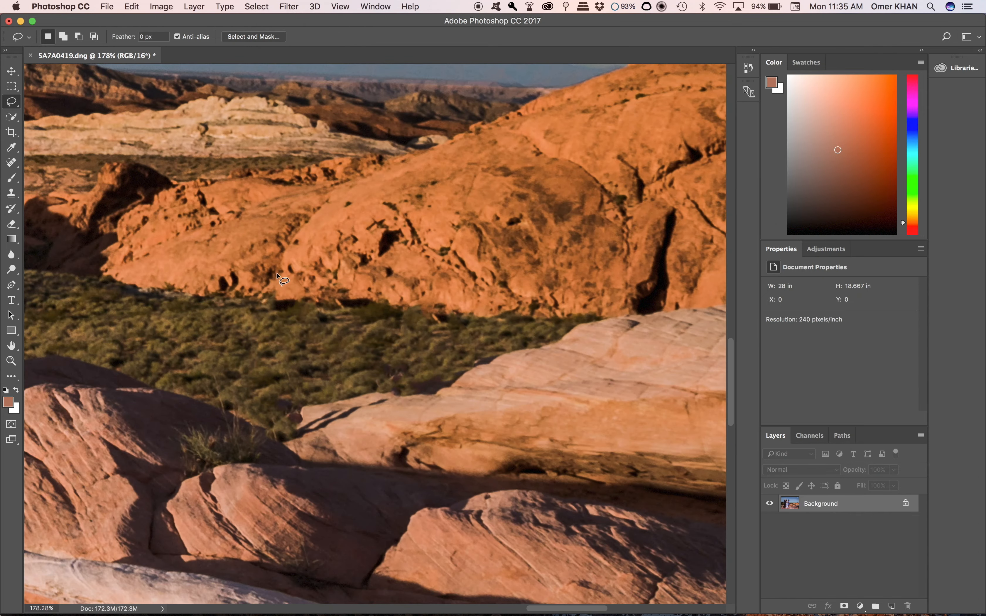
# Choose the Spot Healing Brush and set its size to 10 px for the bride's skin.
pyautogui.click(13, 163)
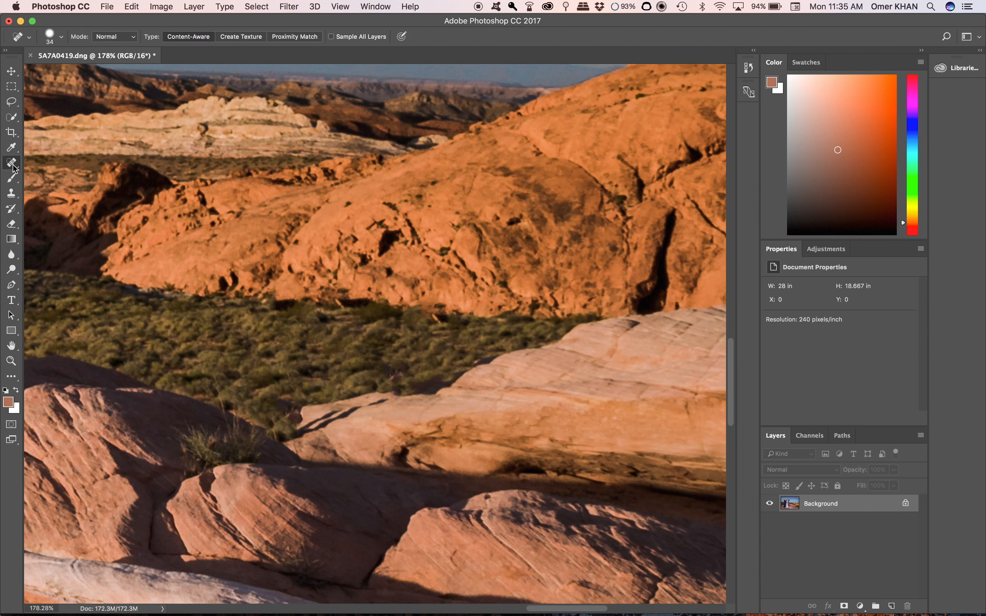
pyautogui.rightClick(13, 167)
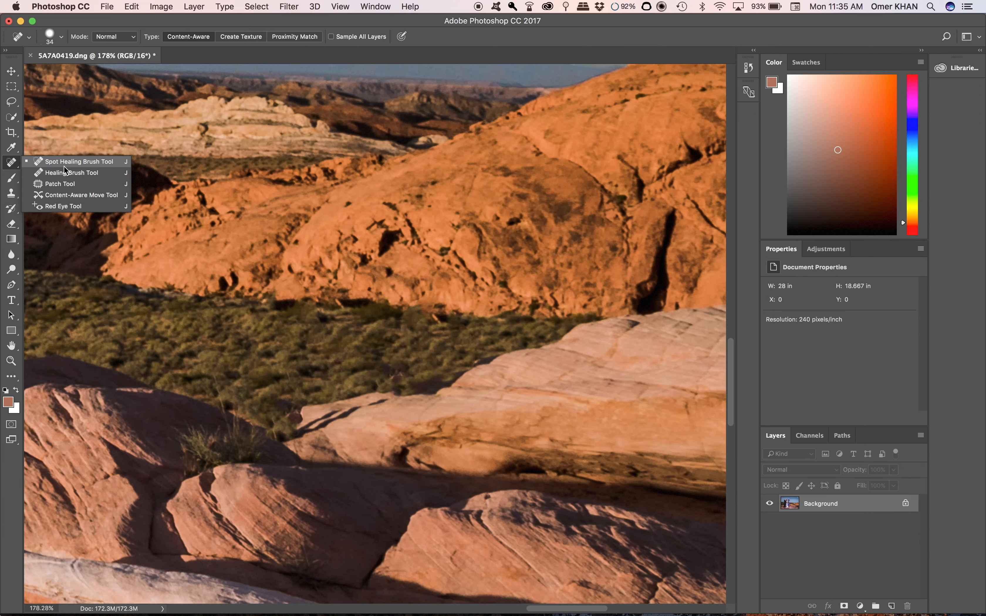
pyautogui.hscroll(-10, 92, 343)
pyautogui.scroll(10, 91, 343)
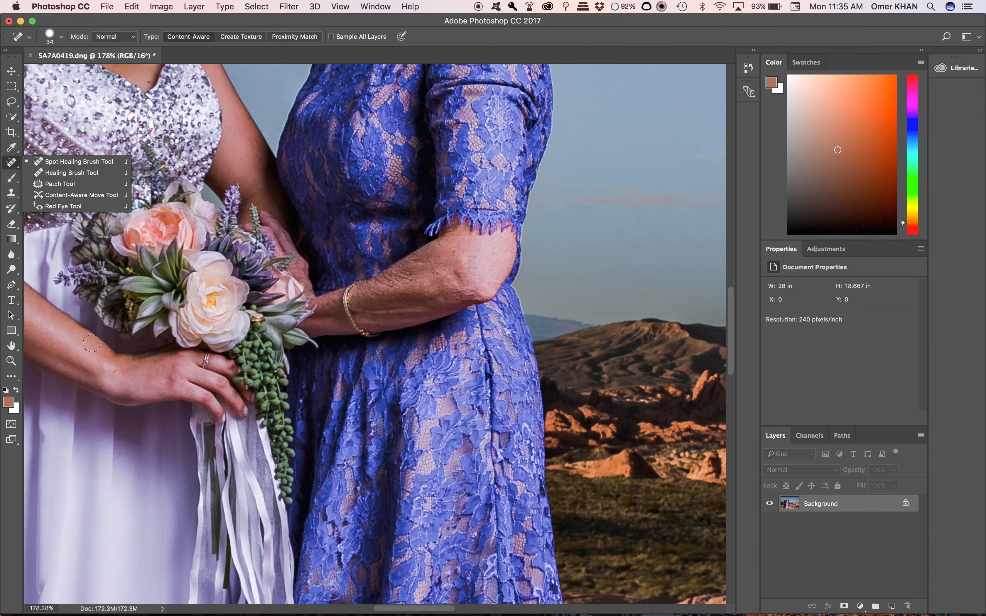
pyautogui.scroll(-8, 92, 344)
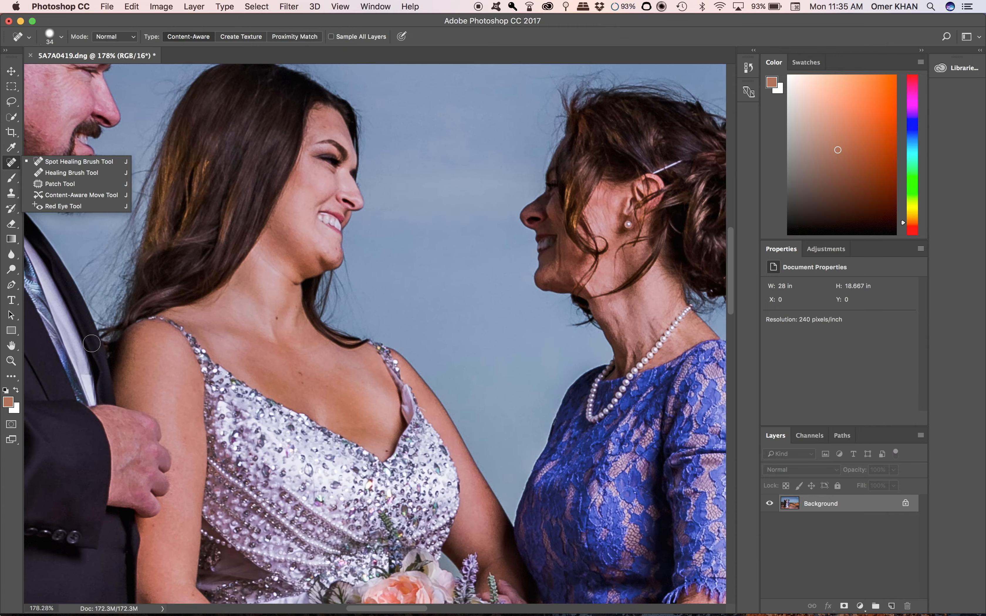
pyautogui.hscroll(-3, 92, 343)
pyautogui.scroll(3, 91, 343)
pyautogui.scroll(5, 91, 343)
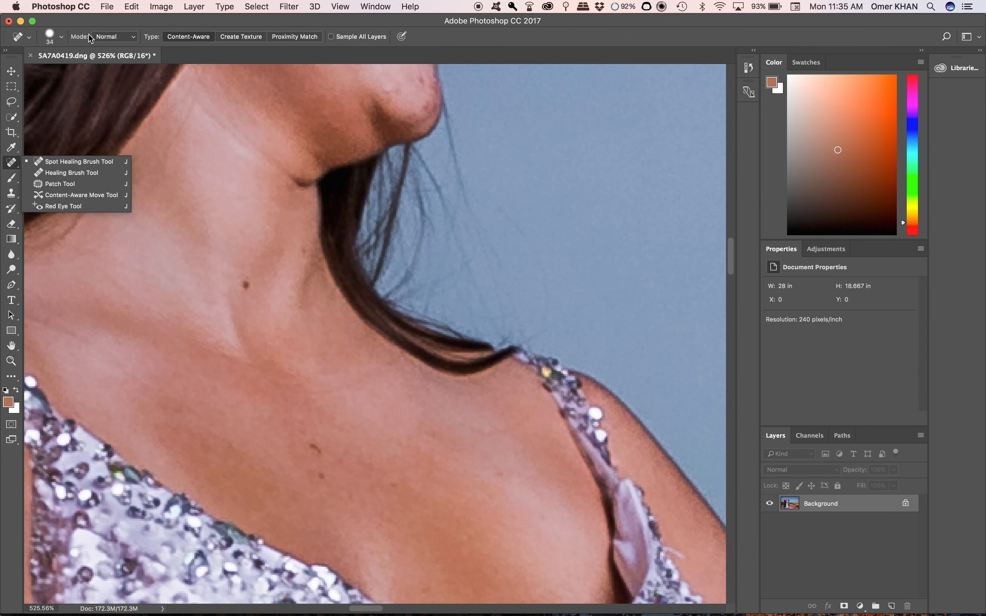
pyautogui.click(59, 43)
pyautogui.moveTo(39, 68); pyautogui.dragTo(28, 67)
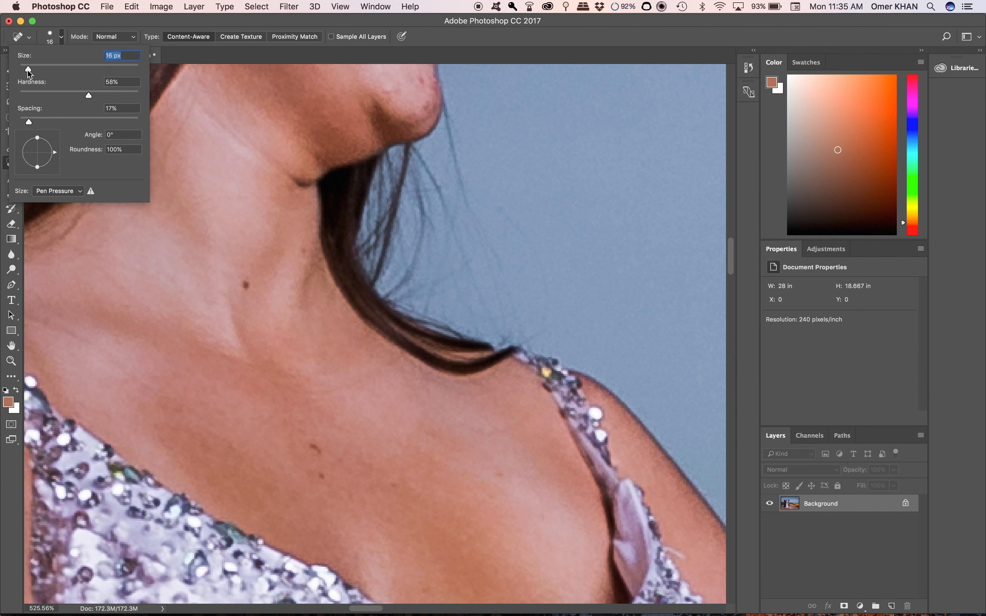
pyautogui.moveTo(27, 69); pyautogui.dragTo(24, 69)
# Heal the moles and small marks on the bride's neck and chest with the Spot Healing Brush.
pyautogui.click(247, 288)
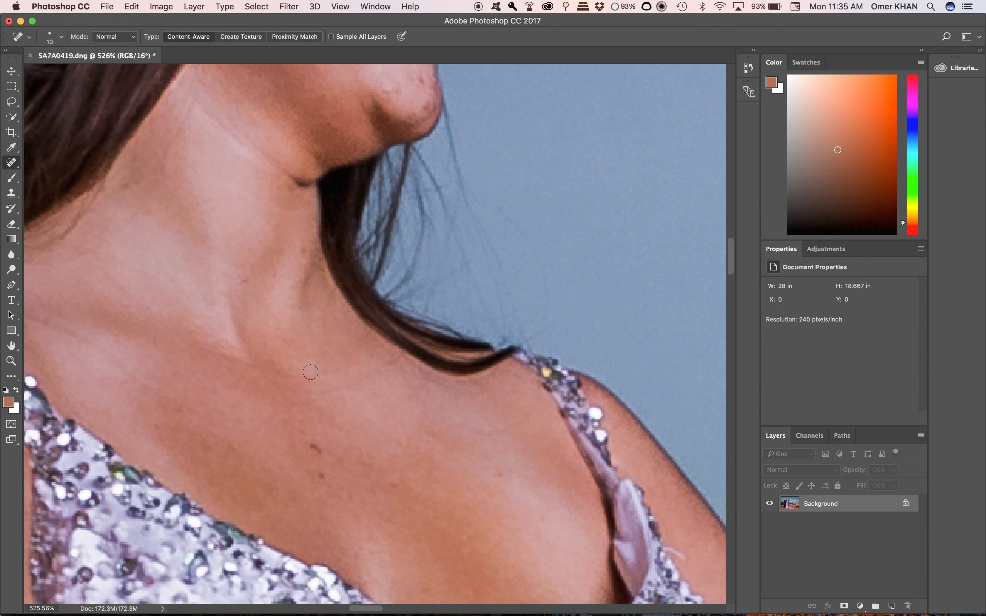
pyautogui.click(244, 281)
pyautogui.click(299, 248)
pyautogui.click(312, 447)
pyautogui.click(321, 450)
pyautogui.click(431, 433)
# Heal the small marks along the bride's jawline beside her hair.
pyautogui.scroll(3, 371, 422)
pyautogui.hscroll(-2, 371, 422)
pyautogui.scroll(2, 281, 465)
pyautogui.scroll(-4, 281, 466)
pyautogui.hscroll(-1, 280, 465)
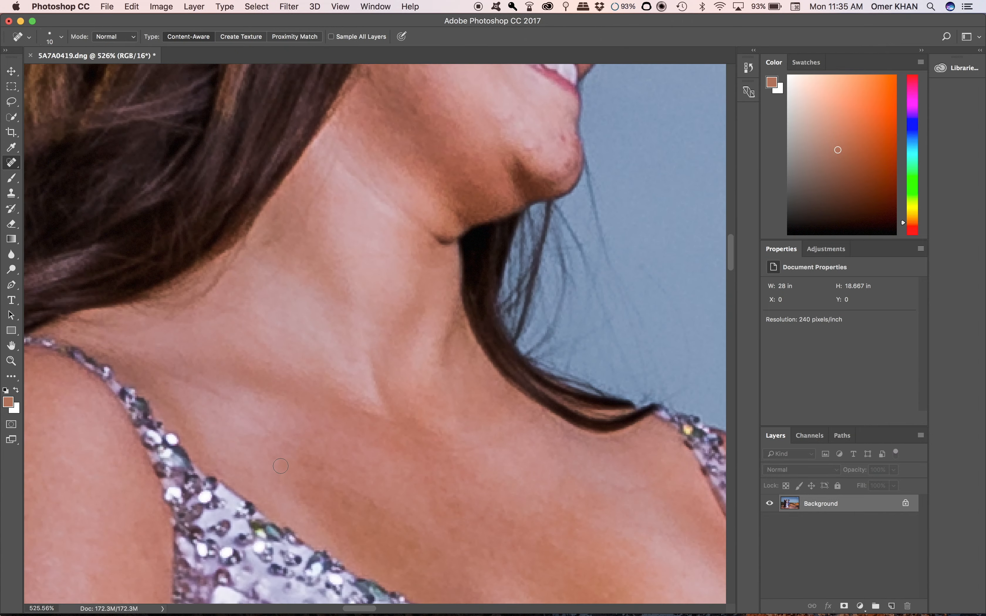
pyautogui.hscroll(1, 280, 466)
pyautogui.scroll(8, 280, 466)
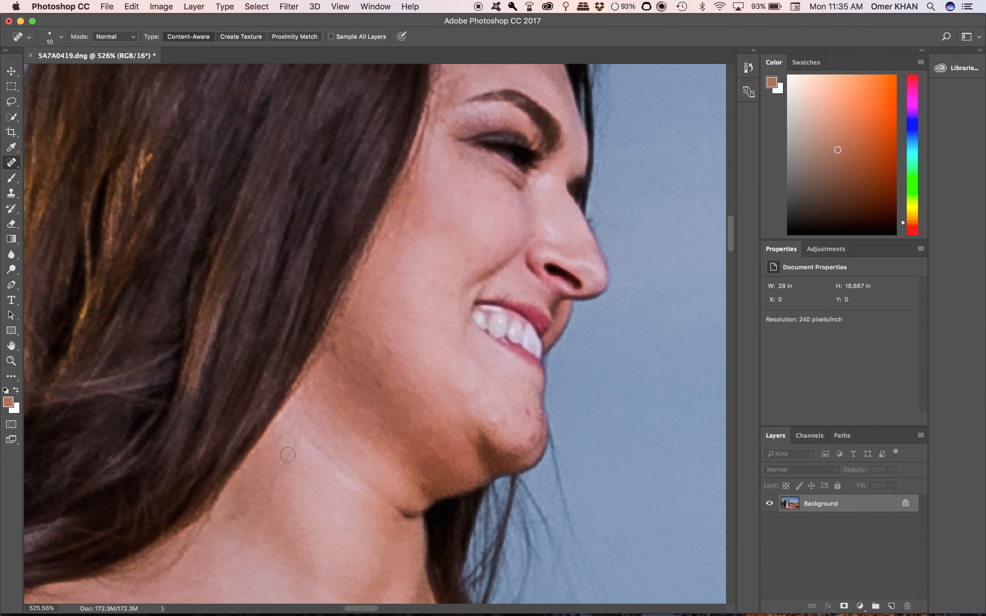
pyautogui.click(372, 378)
pyautogui.moveTo(384, 355); pyautogui.dragTo(370, 341)
pyautogui.click(387, 343)
# Heal the blemishes on the bride's chin and the skin below her mouth.
pyautogui.click(529, 414)
pyautogui.click(490, 411)
pyautogui.moveTo(489, 418); pyautogui.dragTo(505, 423)
pyautogui.click(532, 451)
pyautogui.click(535, 446)
pyautogui.click(535, 437)
pyautogui.click(539, 441)
pyautogui.click(536, 411)
pyautogui.click(528, 409)
pyautogui.click(479, 392)
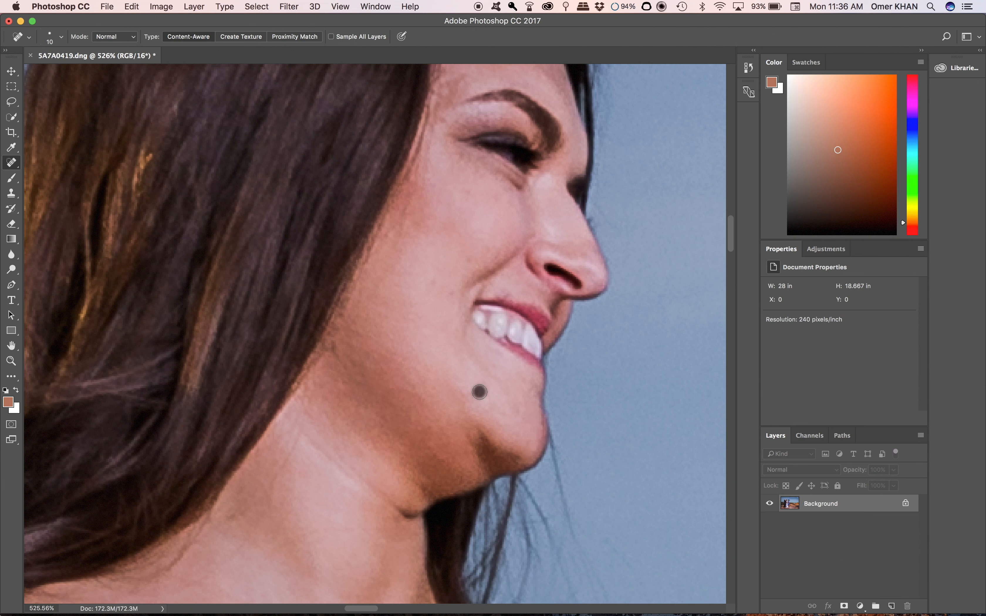
pyautogui.click(470, 394)
pyautogui.click(481, 417)
pyautogui.click(485, 434)
pyautogui.click(469, 437)
pyautogui.click(537, 421)
# Heal the blemishes on the bride's cheek and forehead.
pyautogui.click(454, 298)
pyautogui.click(437, 281)
pyautogui.scroll(5, 451, 293)
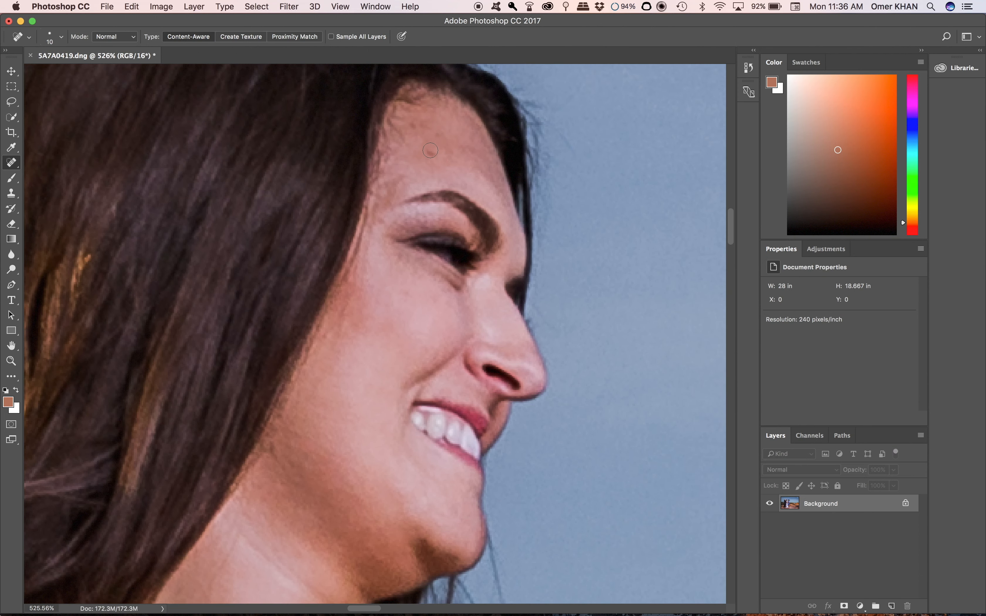
pyautogui.click(430, 151)
pyautogui.click(416, 131)
pyautogui.click(410, 126)
pyautogui.click(422, 125)
pyautogui.click(434, 159)
# Heal the dark spot on the neck of the woman in the blue dress, above her necklace.
pyautogui.hscroll(10, 394, 283)
pyautogui.scroll(-5, 394, 283)
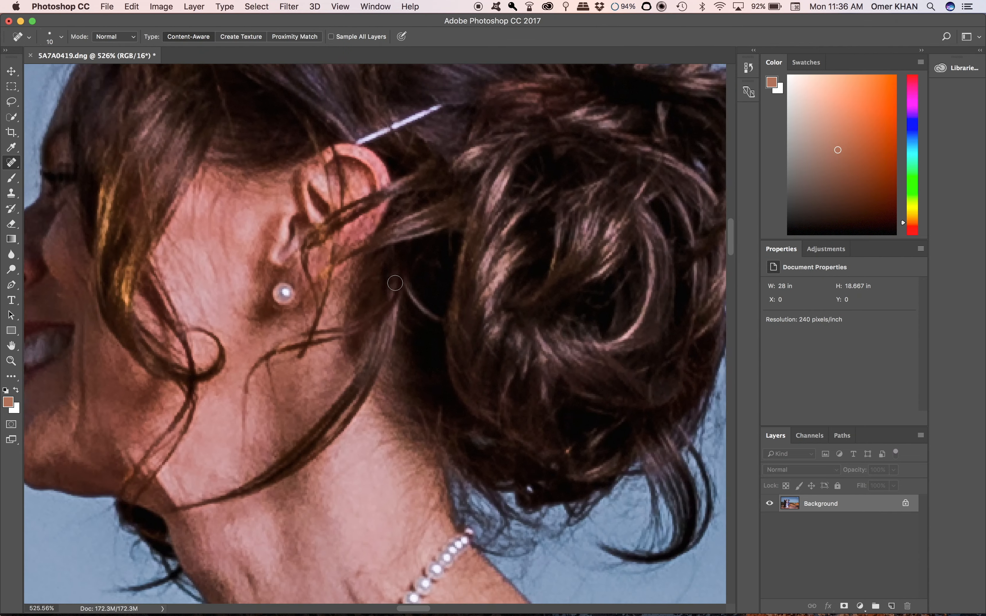
pyautogui.hscroll(-5, 394, 283)
pyautogui.scroll(-8, 395, 283)
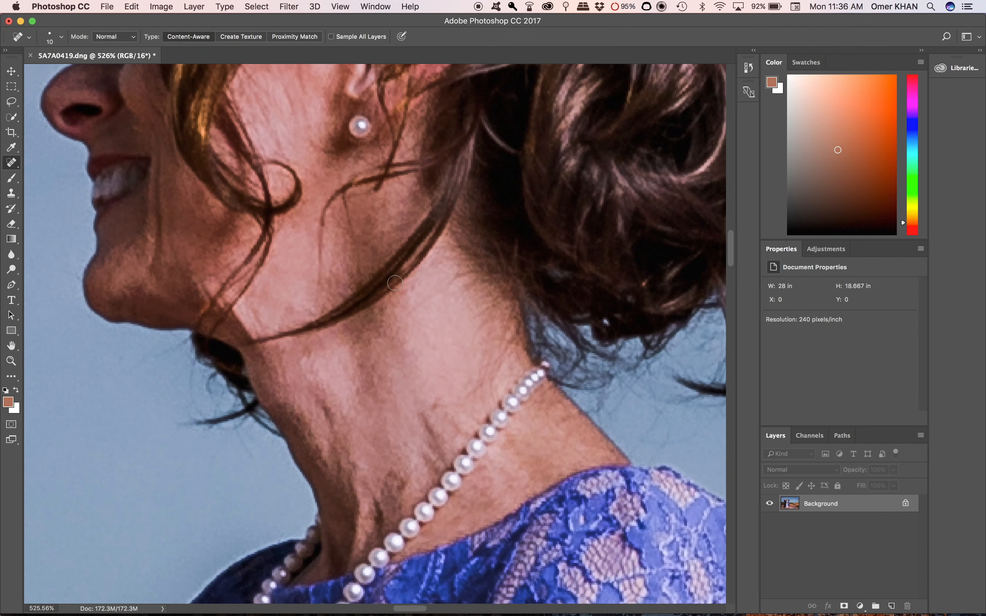
pyautogui.click(434, 404)
# Heal the marks on the bride's wrist, hand and lower forearm beside the bouquet.
pyautogui.scroll(-15, 369, 428)
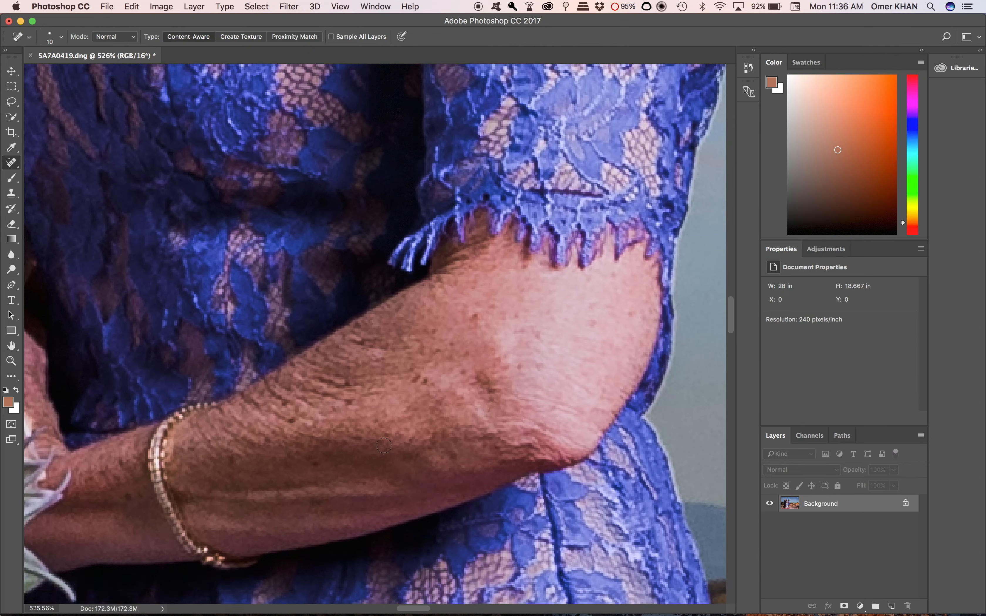
pyautogui.hscroll(-10, 428, 422)
pyautogui.scroll(-10, 428, 422)
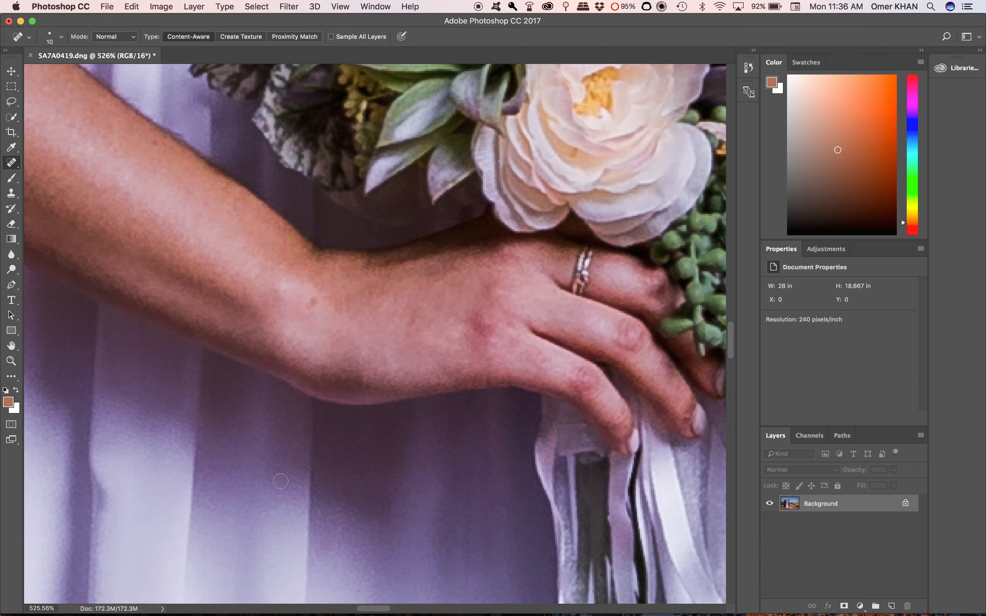
pyautogui.hscroll(-3, 281, 481)
pyautogui.scroll(1, 280, 481)
pyautogui.click(361, 318)
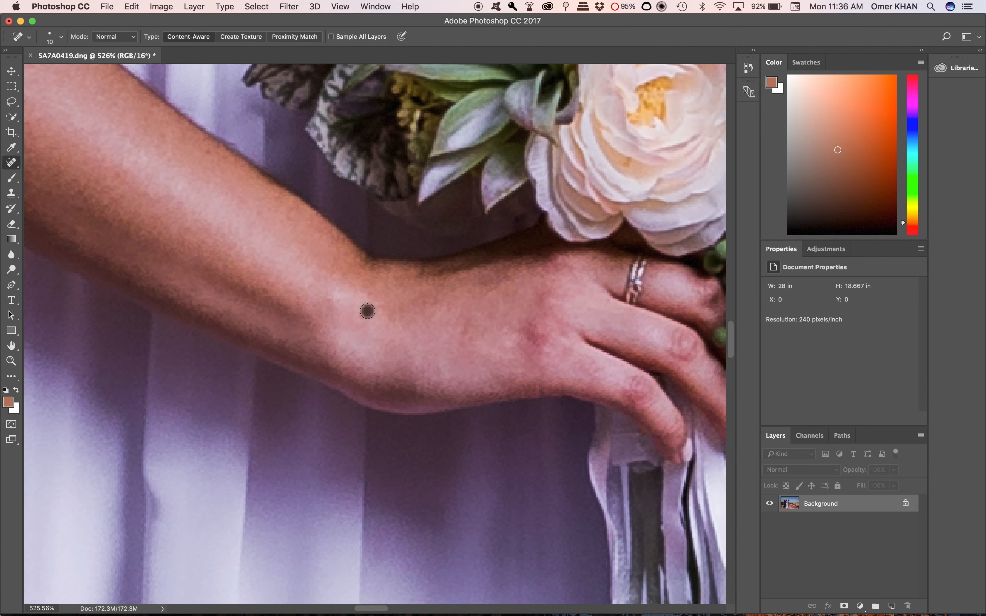
pyautogui.click(454, 321)
pyautogui.click(206, 150)
# Heal the small spots on the bride's arm near the elbow.
pyautogui.hscroll(-10, 206, 151)
pyautogui.scroll(5, 207, 151)
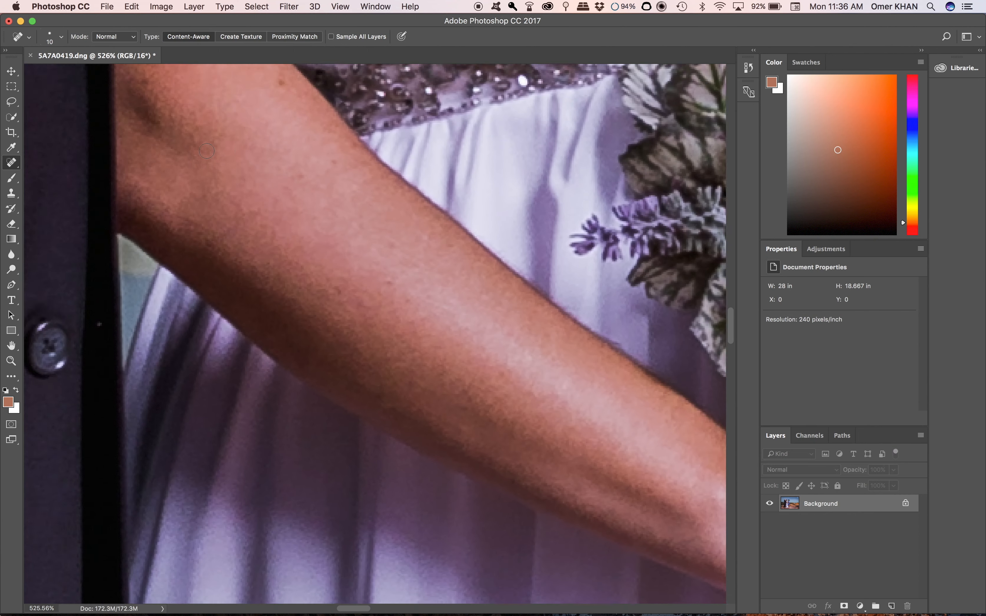
pyautogui.hscroll(-2, 207, 151)
pyautogui.scroll(2, 206, 151)
pyautogui.click(318, 132)
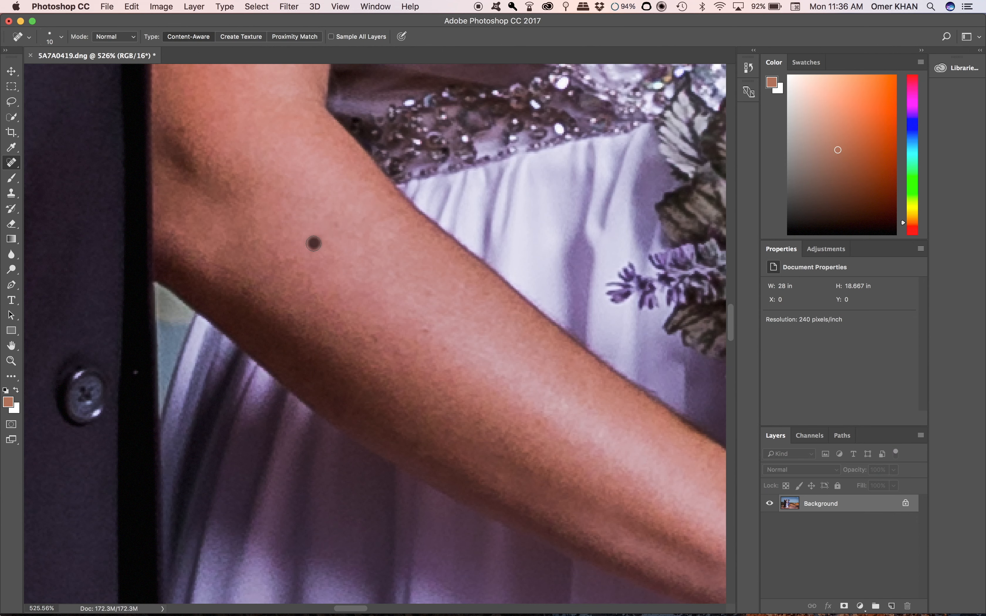
pyautogui.click(345, 217)
# Heal the blemishes and fine lines on the bald man's cheek, temple and outer eye area.
pyautogui.press('super+minus')
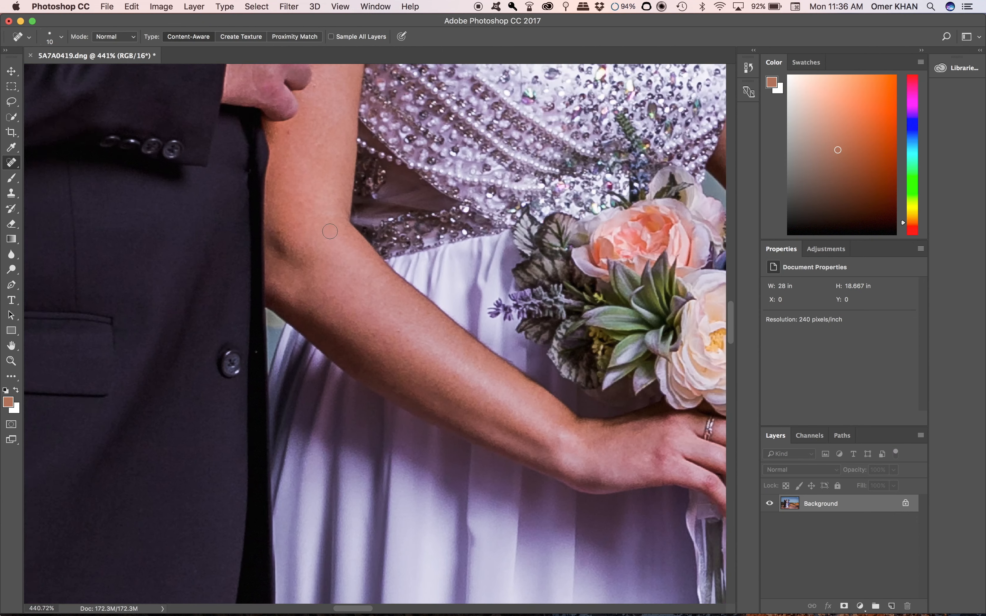
pyautogui.scroll(-2, 257, 301)
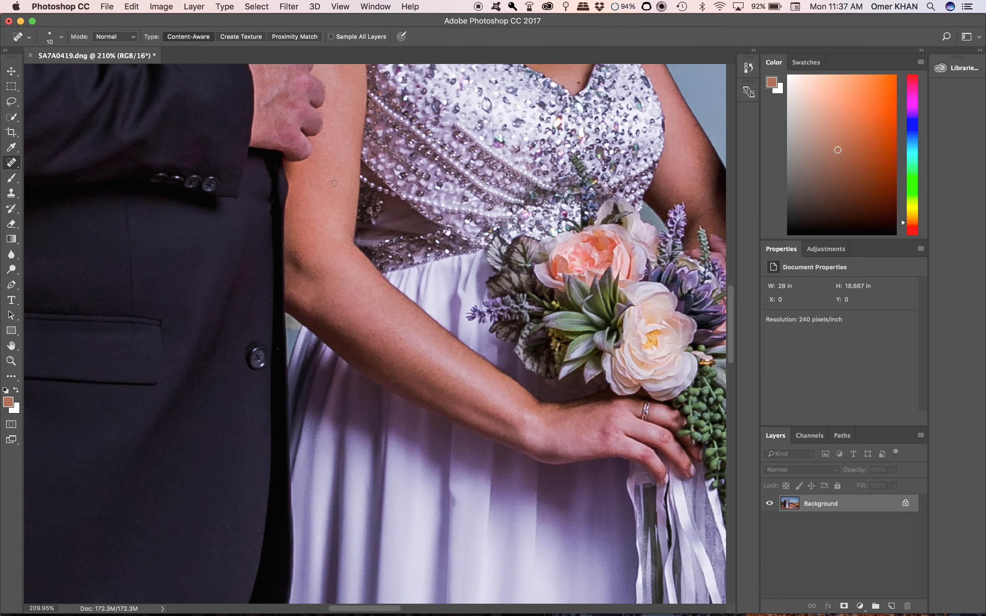
pyautogui.scroll(14, 335, 183)
pyautogui.scroll(4, 360, 229)
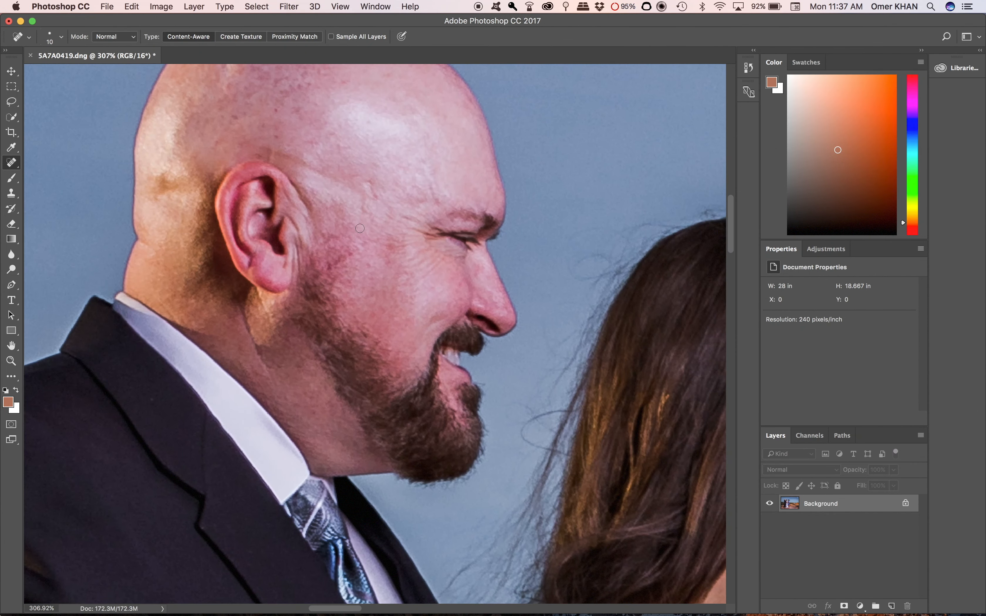
pyautogui.moveTo(344, 255)
pyautogui.mouseDown()
pyautogui.moveTo(332, 267)
pyautogui.moveTo(339, 263)
pyautogui.mouseUp()
pyautogui.click(376, 243)
pyautogui.moveTo(389, 243)
pyautogui.mouseDown()
pyautogui.moveTo(388, 267)
pyautogui.moveTo(389, 253)
pyautogui.mouseUp()
pyautogui.moveTo(436, 241)
pyautogui.mouseDown()
pyautogui.moveTo(407, 229)
pyautogui.moveTo(393, 255)
pyautogui.moveTo(399, 264)
pyautogui.moveTo(428, 248)
pyautogui.moveTo(414, 257)
pyautogui.moveTo(420, 267)
pyautogui.moveTo(443, 259)
pyautogui.moveTo(421, 280)
pyautogui.moveTo(433, 251)
pyautogui.moveTo(411, 258)
pyautogui.moveTo(455, 257)
pyautogui.moveTo(436, 254)
pyautogui.moveTo(402, 215)
pyautogui.moveTo(380, 216)
pyautogui.moveTo(371, 184)
pyautogui.moveTo(377, 220)
pyautogui.mouseUp()
pyautogui.click(379, 203)
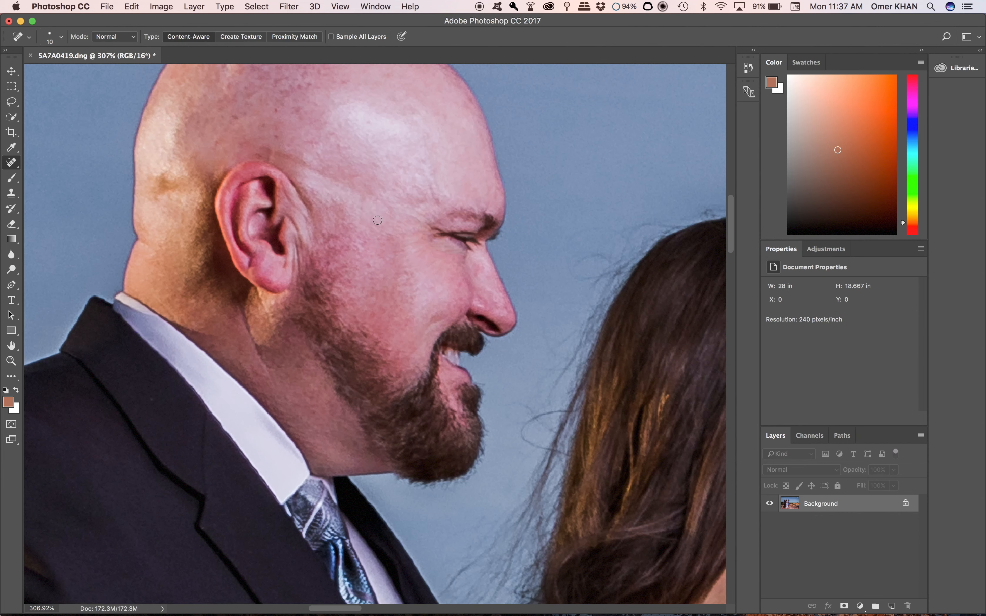
pyautogui.moveTo(431, 201); pyautogui.dragTo(418, 199)
pyautogui.scroll(5, 400, 248)
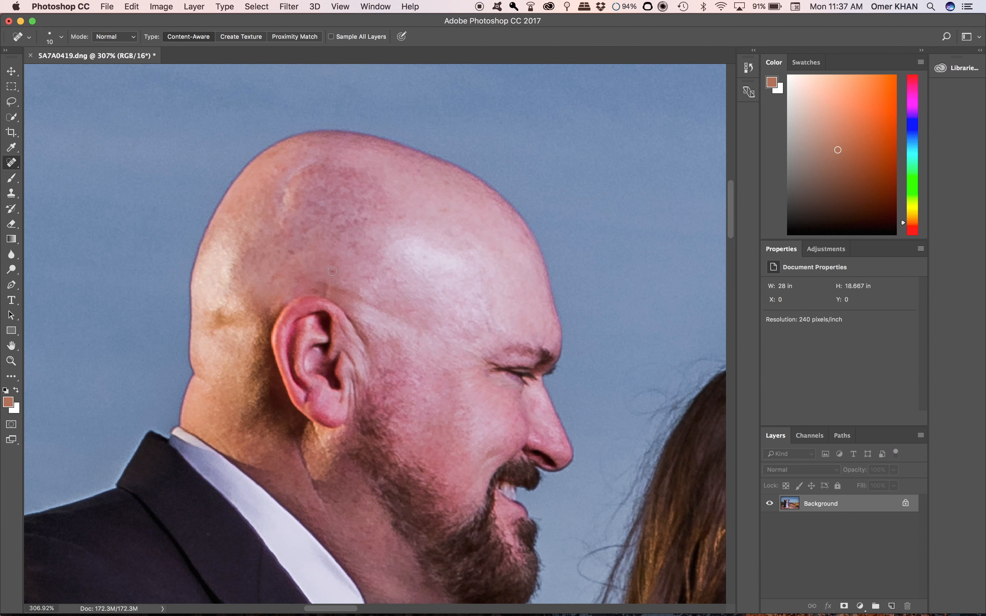
# Try to smooth the bald man's scalp above the ear with an 81 px Spot Healing Brush.
pyautogui.click(61, 36)
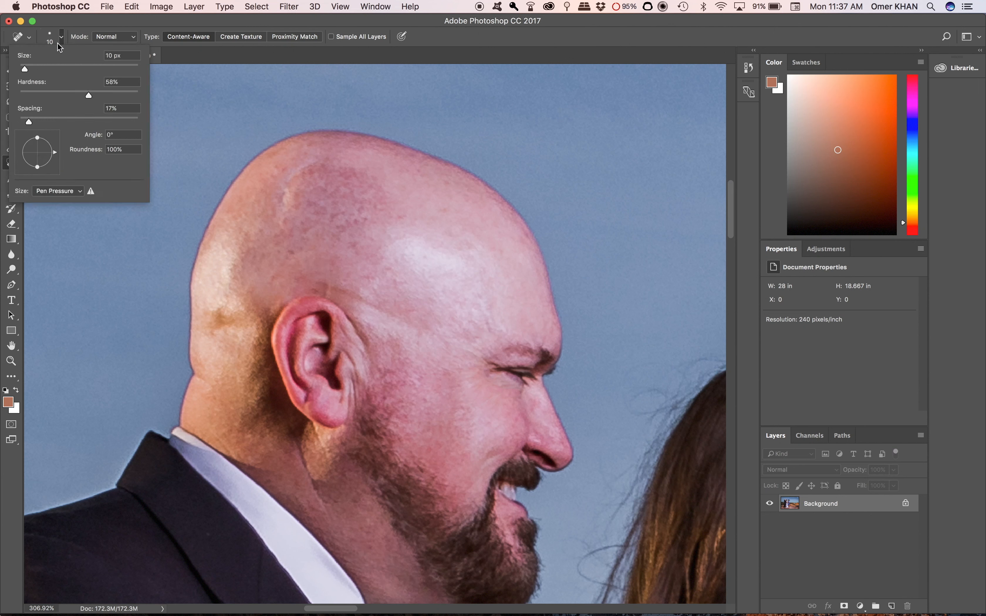
pyautogui.moveTo(24, 69); pyautogui.dragTo(67, 67)
pyautogui.moveTo(385, 199)
pyautogui.mouseDown()
pyautogui.moveTo(314, 202)
pyautogui.moveTo(349, 234)
pyautogui.moveTo(285, 229)
pyautogui.moveTo(314, 192)
pyautogui.mouseUp()
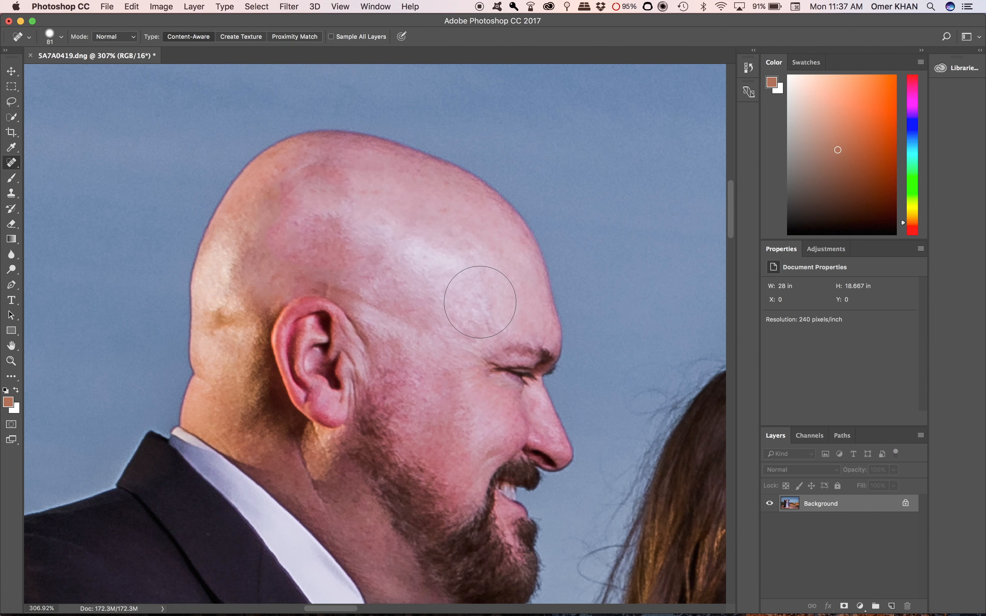
pyautogui.moveTo(434, 260); pyautogui.dragTo(378, 264)
pyautogui.moveTo(330, 214)
pyautogui.mouseDown()
pyautogui.moveTo(265, 236)
pyautogui.moveTo(300, 196)
pyautogui.moveTo(340, 190)
pyautogui.mouseUp()
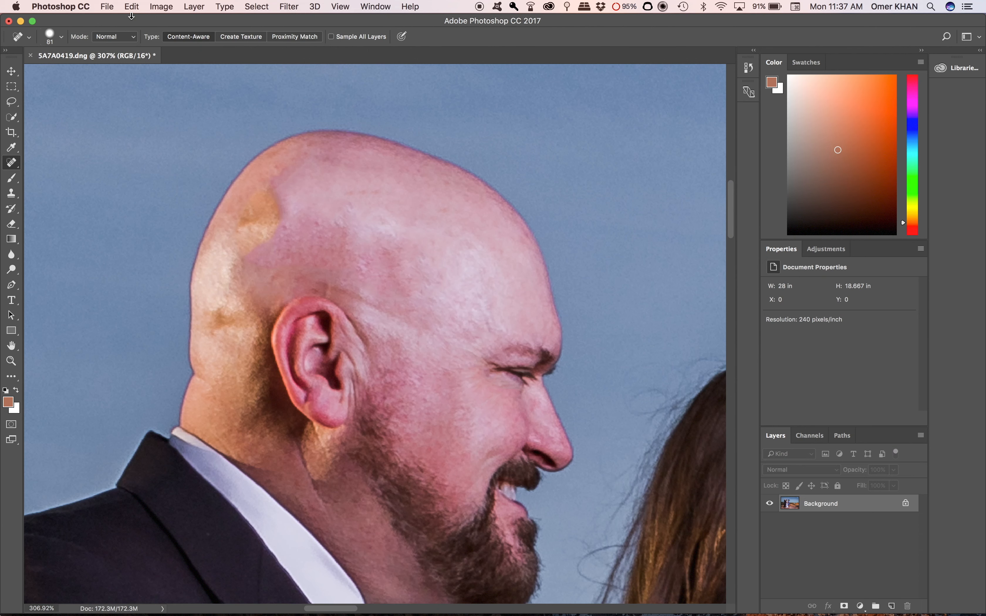
# Undo all the large healing strokes on the bald man's scalp.
pyautogui.click(131, 7)
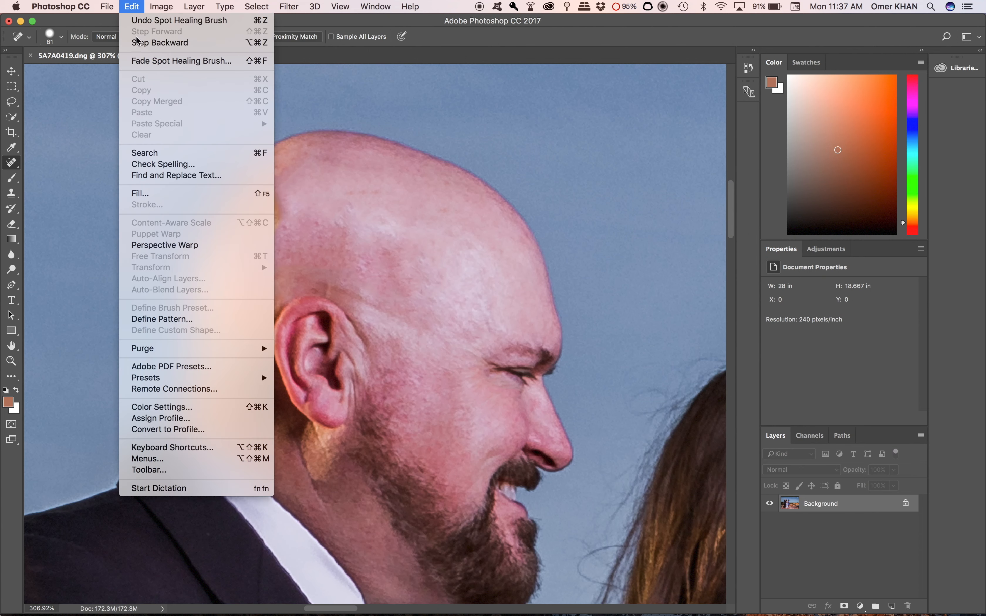
pyautogui.click(138, 21)
pyautogui.click(132, 7)
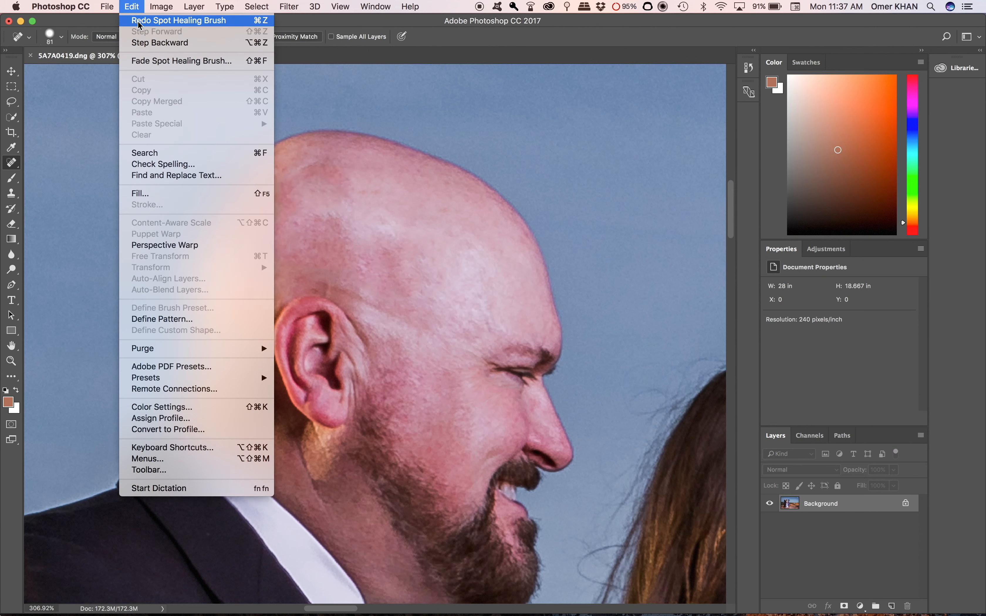
pyautogui.click(138, 42)
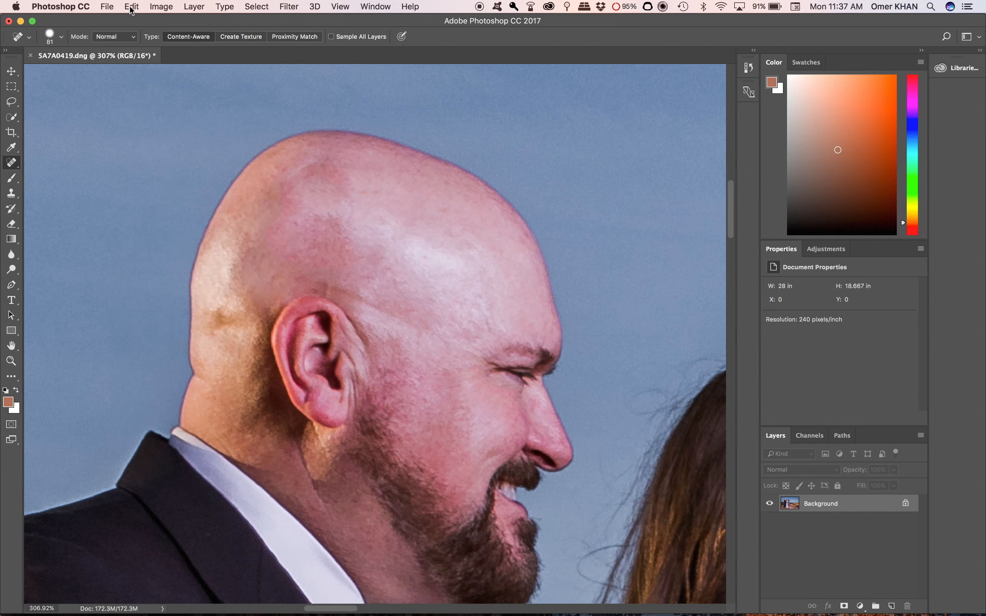
pyautogui.click(132, 6)
pyautogui.click(139, 43)
pyautogui.click(131, 6)
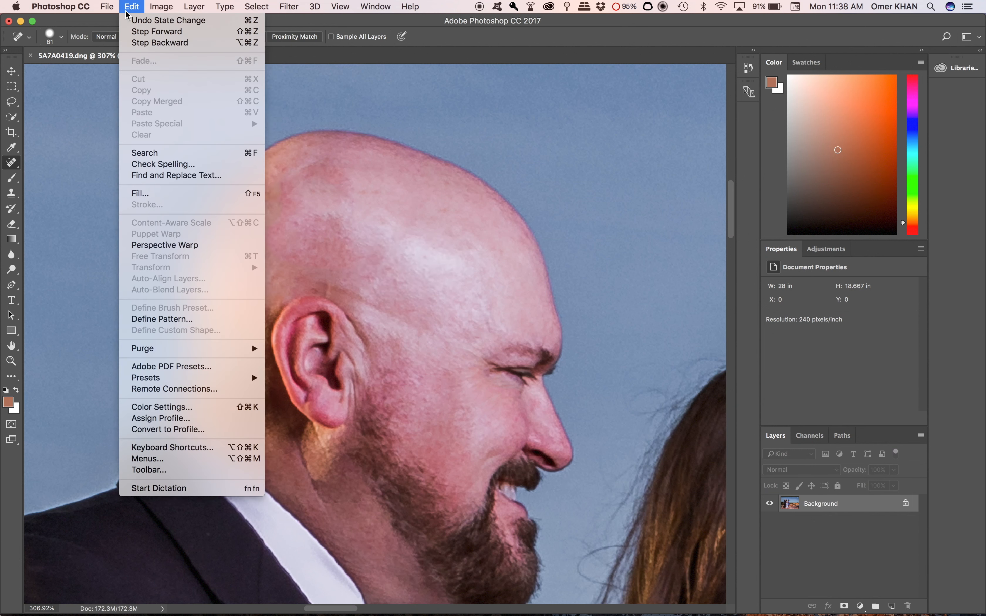
pyautogui.click(134, 42)
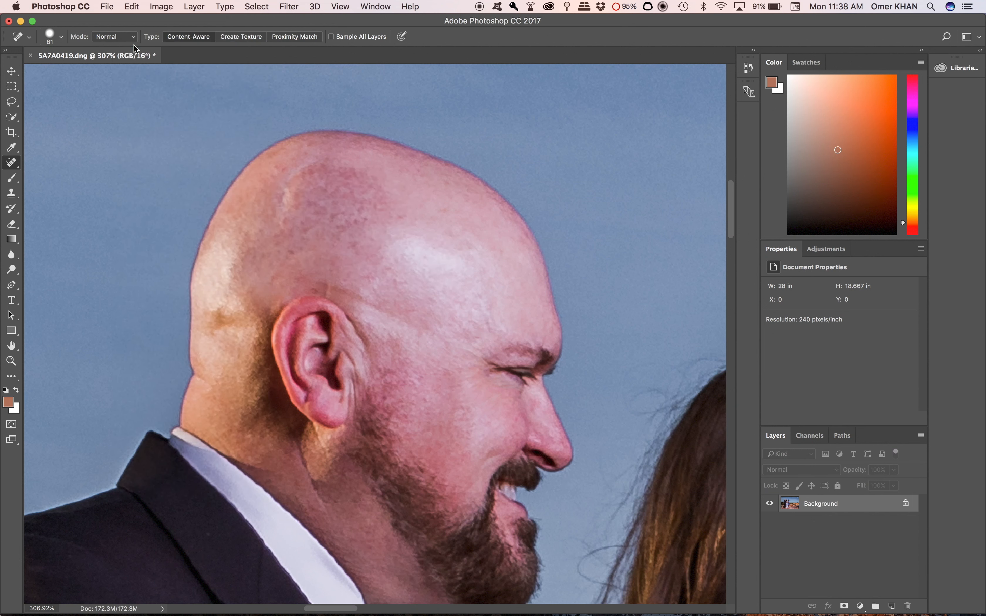
pyautogui.click(124, 7)
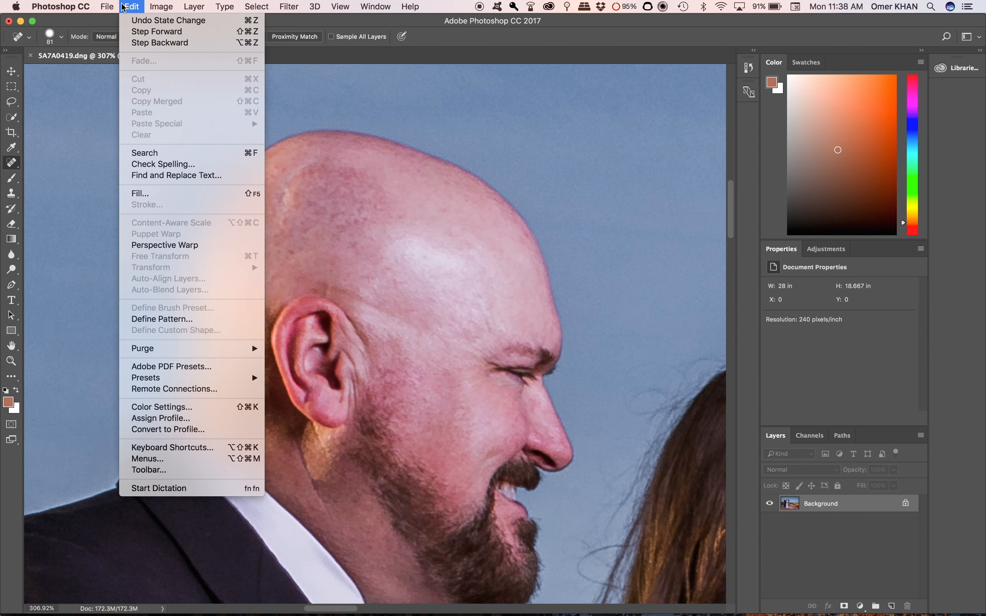
pyautogui.click(142, 42)
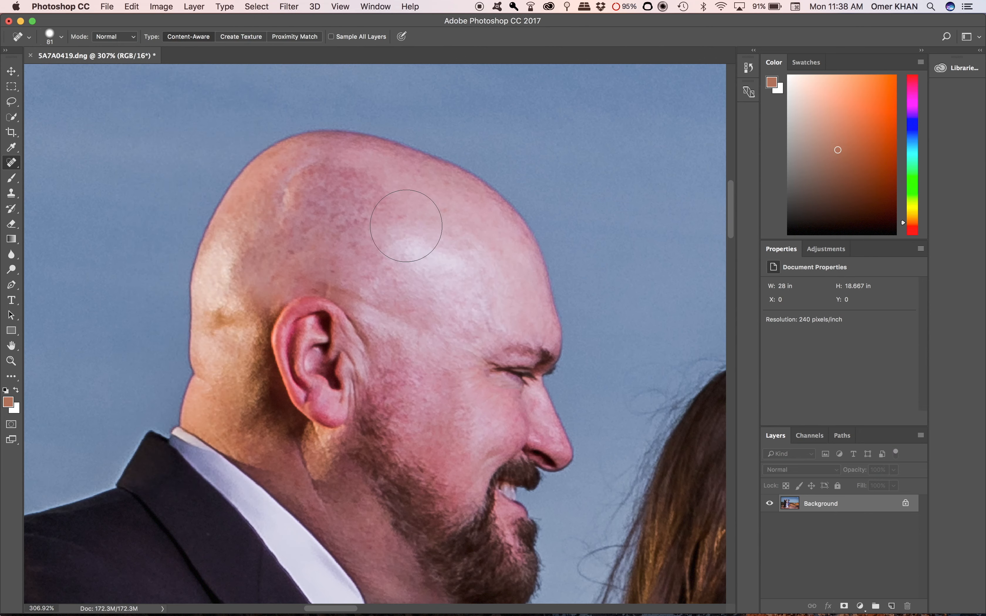
# Examine the whole retouched photo, checking the blue-dressed woman's legs and the desert background up close.
pyautogui.scroll(-5, 403, 220)
pyautogui.scroll(-8, 433, 371)
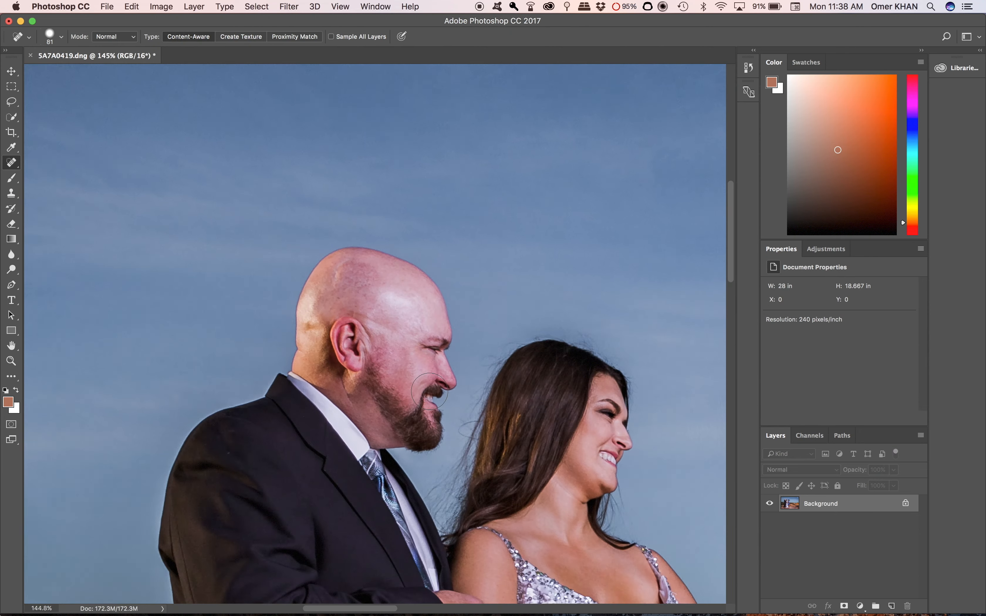
pyautogui.scroll(-3, 430, 391)
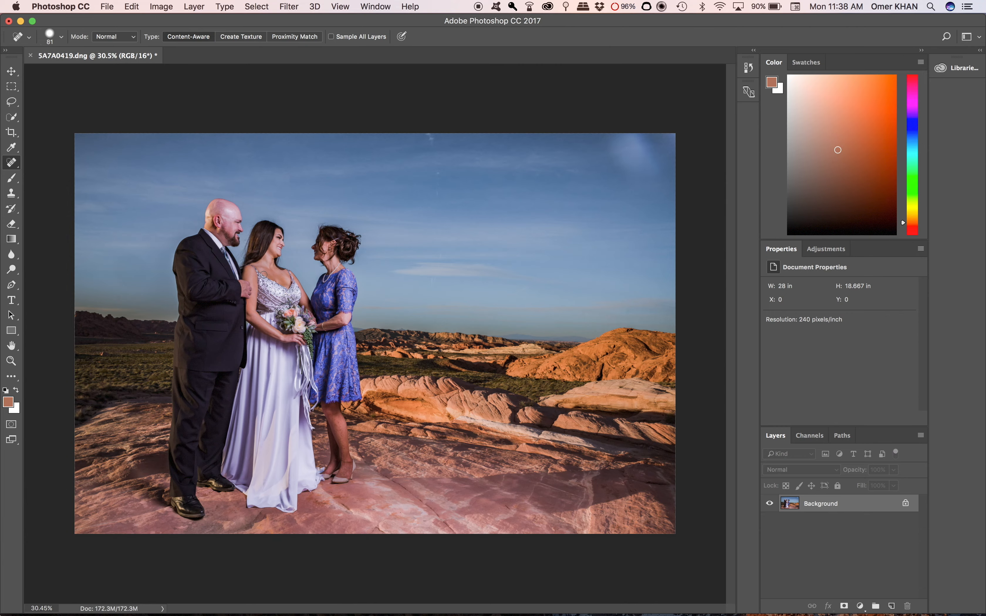
pyautogui.scroll(6, 334, 419)
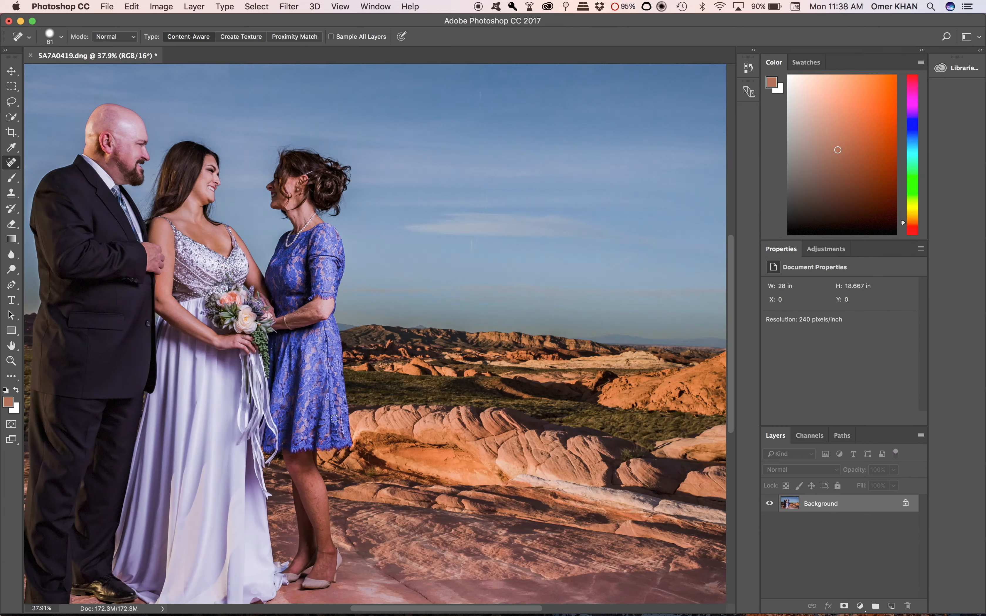
pyautogui.scroll(5, 333, 418)
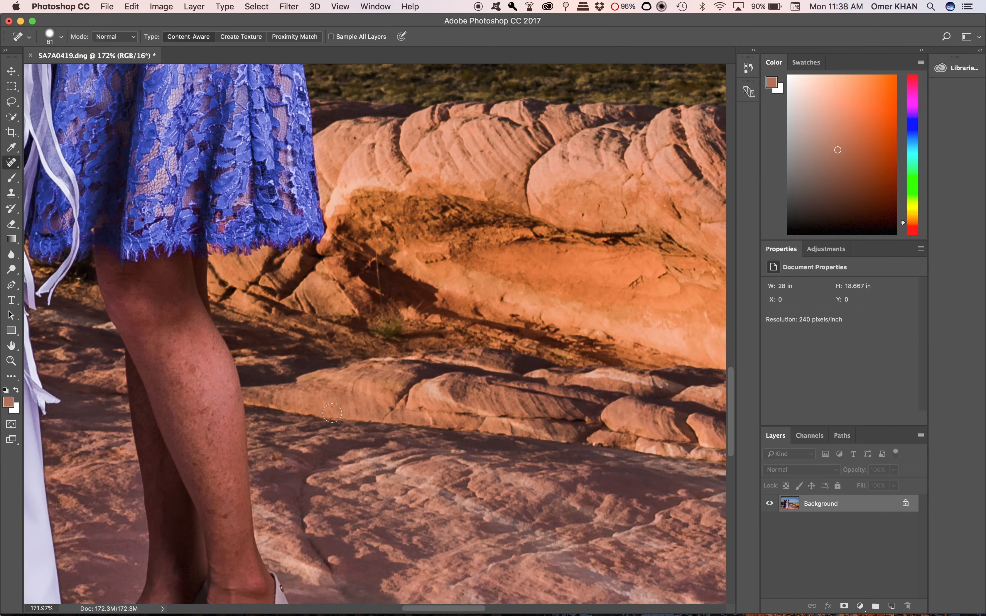
pyautogui.scroll(-10, 352, 415)
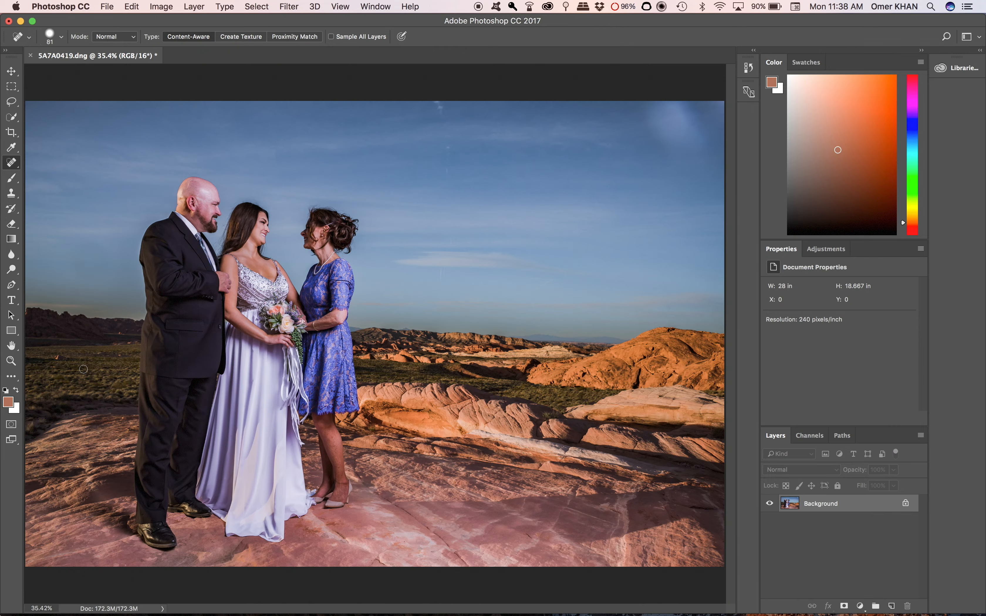
pyautogui.scroll(5, 83, 368)
pyautogui.scroll(-5, 83, 370)
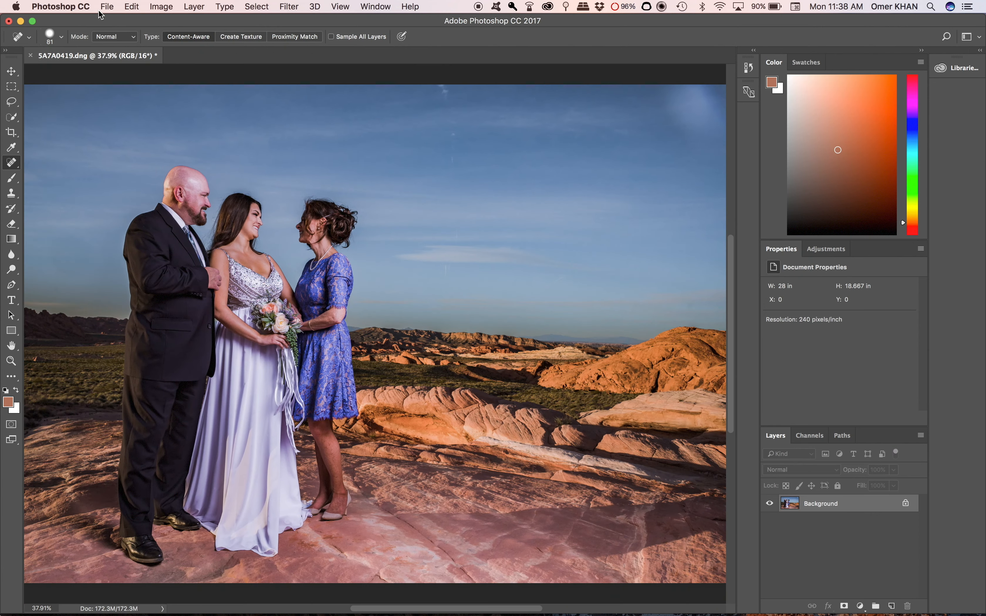
# Save the retouched photo and switch to Lightroom.
pyautogui.click(107, 6)
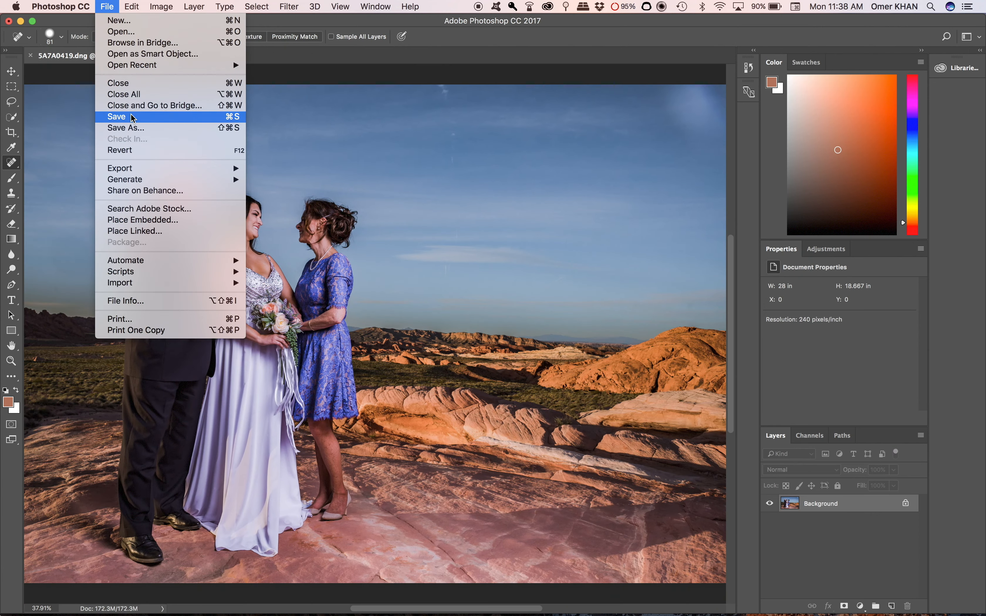
pyautogui.click(123, 117)
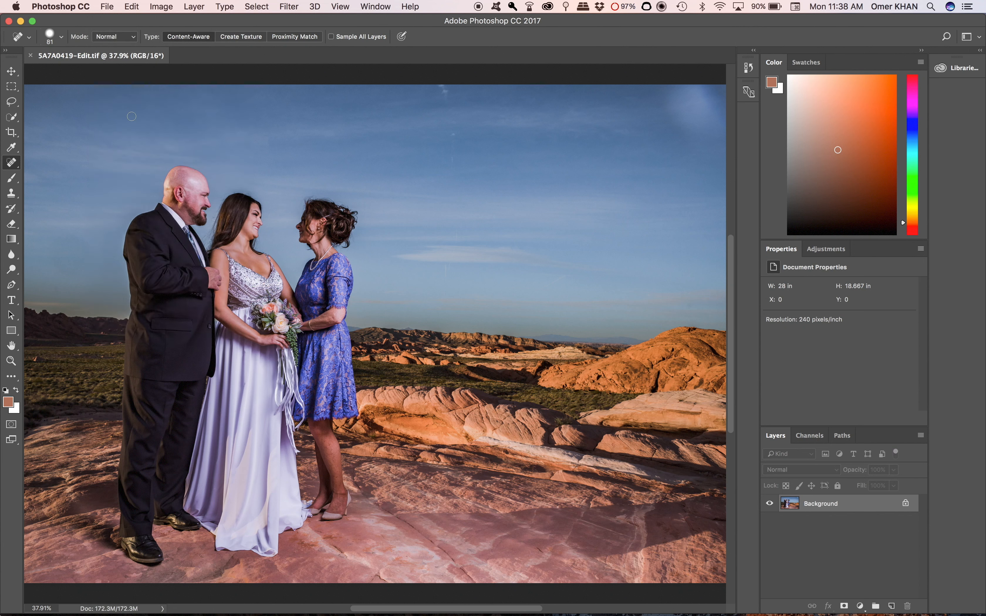
pyautogui.click(20, 21)
pyautogui.moveTo(272, 611)
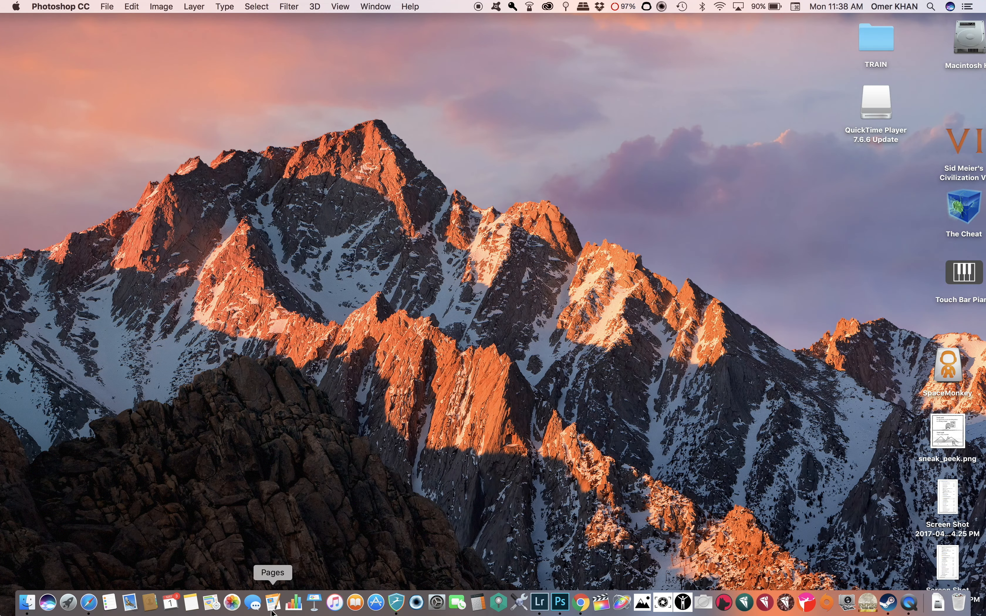
pyautogui.click(539, 611)
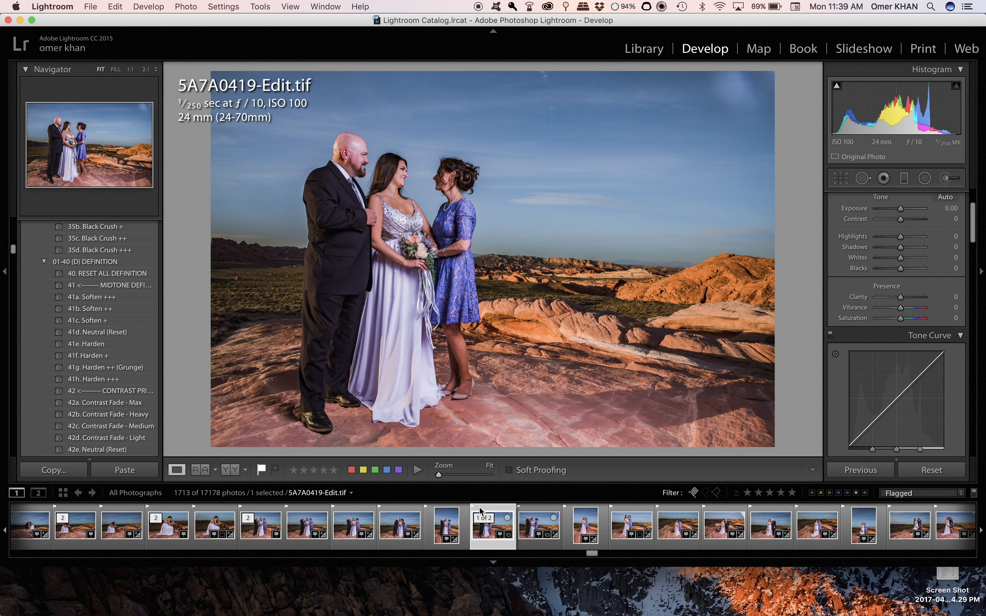
# Show Lightroom full screen and ready the Adjustment Brush with the 21 Skin Softener effect.
pyautogui.click(947, 178)
pyautogui.click(32, 20)
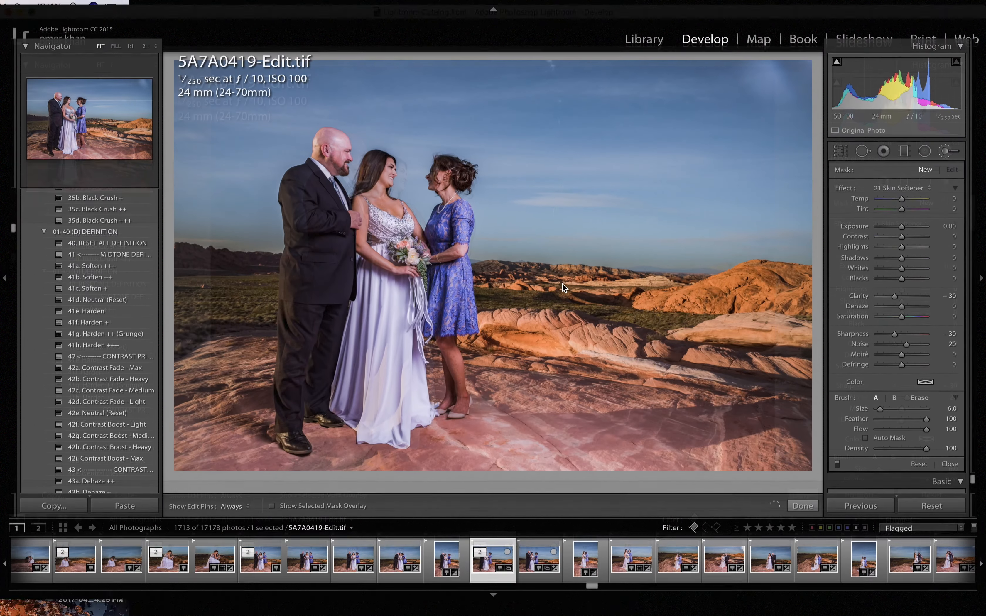
pyautogui.click(896, 190)
pyautogui.click(895, 190)
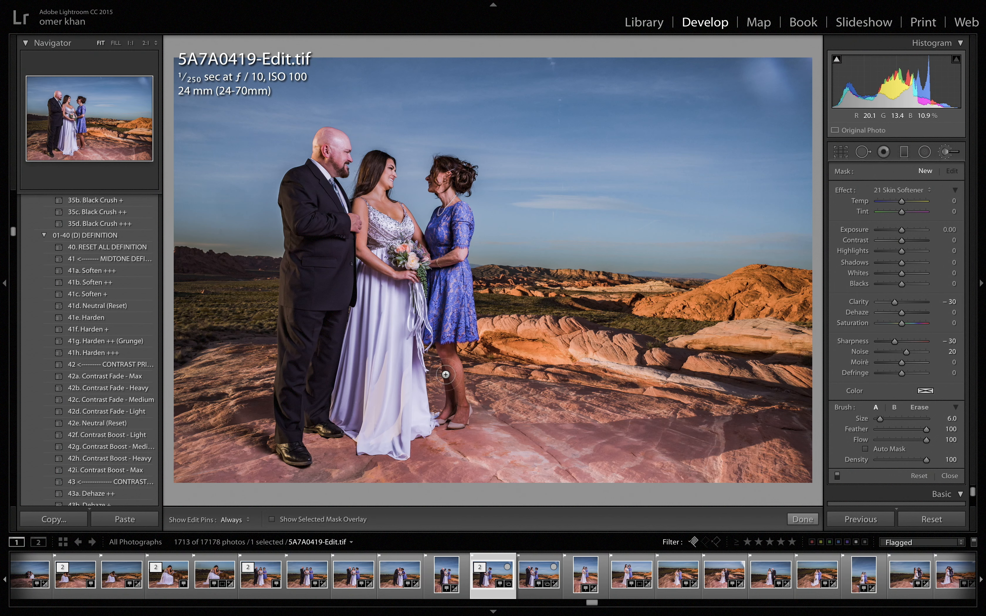
# Brush the skin-softening effect over the lower legs of the woman in the blue dress with brush size 12.
pyautogui.press('k')
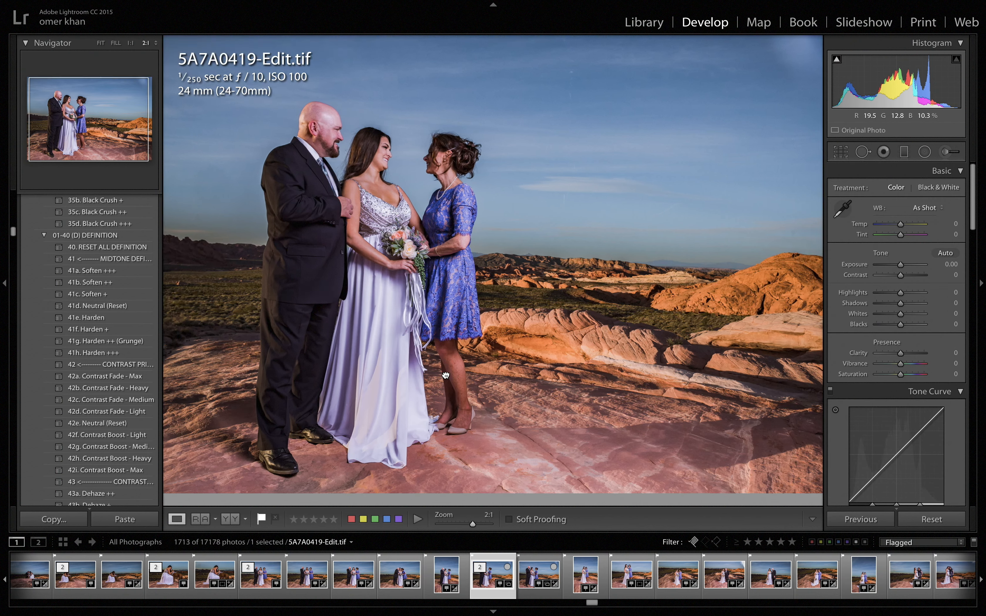
pyautogui.click(445, 374)
pyautogui.moveTo(461, 358); pyautogui.dragTo(444, 207)
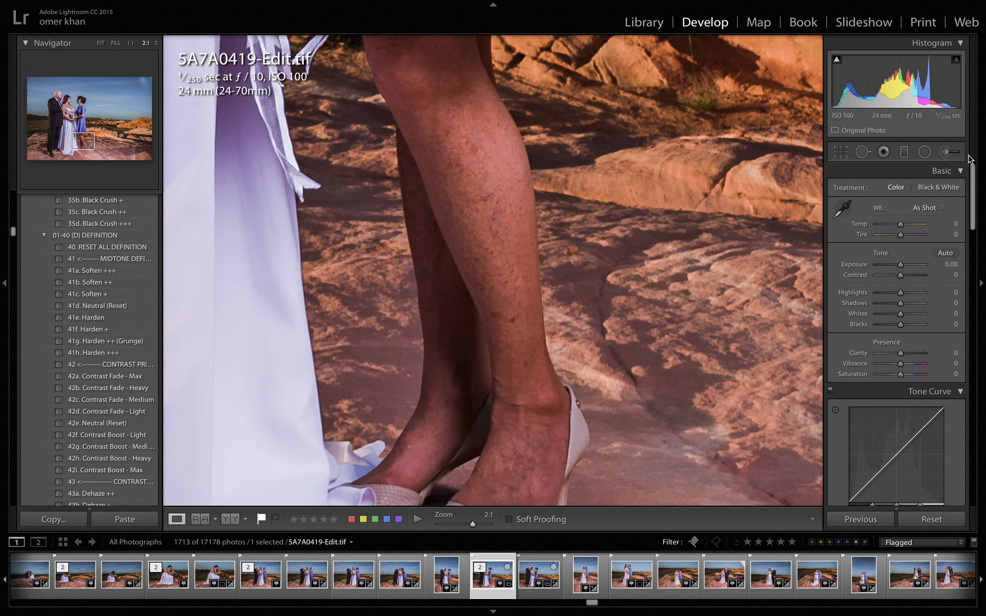
pyautogui.click(949, 152)
pyautogui.scroll(3, 460, 197)
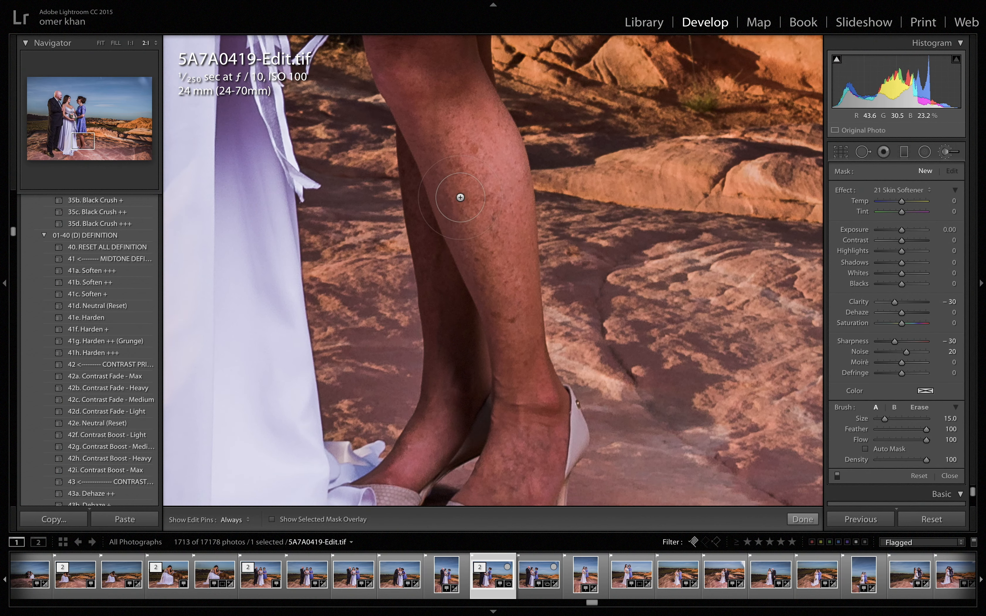
pyautogui.scroll(-1, 460, 197)
pyautogui.moveTo(483, 218)
pyautogui.mouseDown()
pyautogui.moveTo(453, 113)
pyautogui.moveTo(471, 205)
pyautogui.moveTo(437, 130)
pyautogui.moveTo(476, 225)
pyautogui.moveTo(434, 119)
pyautogui.moveTo(437, 88)
pyautogui.moveTo(497, 209)
pyautogui.moveTo(490, 132)
pyautogui.moveTo(509, 307)
pyautogui.moveTo(493, 257)
pyautogui.moveTo(524, 351)
pyautogui.moveTo(461, 177)
pyautogui.moveTo(512, 334)
pyautogui.moveTo(521, 422)
pyautogui.moveTo(500, 478)
pyautogui.moveTo(517, 434)
pyautogui.moveTo(415, 455)
pyautogui.moveTo(446, 163)
pyautogui.mouseUp()
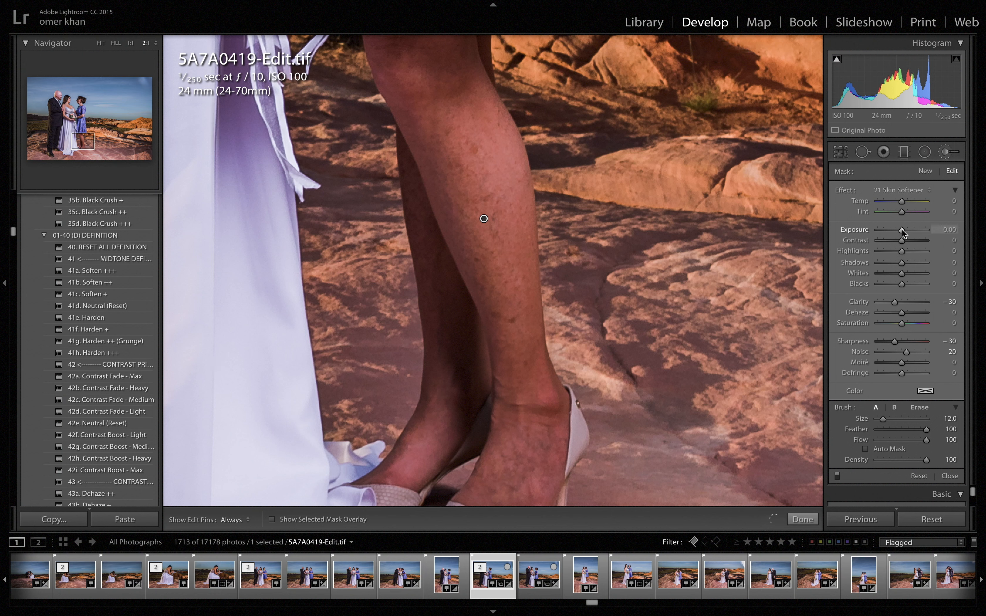
# Set the Exposure of the brushed leg adjustment to 0.37 and return to the full photo view.
pyautogui.moveTo(902, 229); pyautogui.dragTo(904, 231)
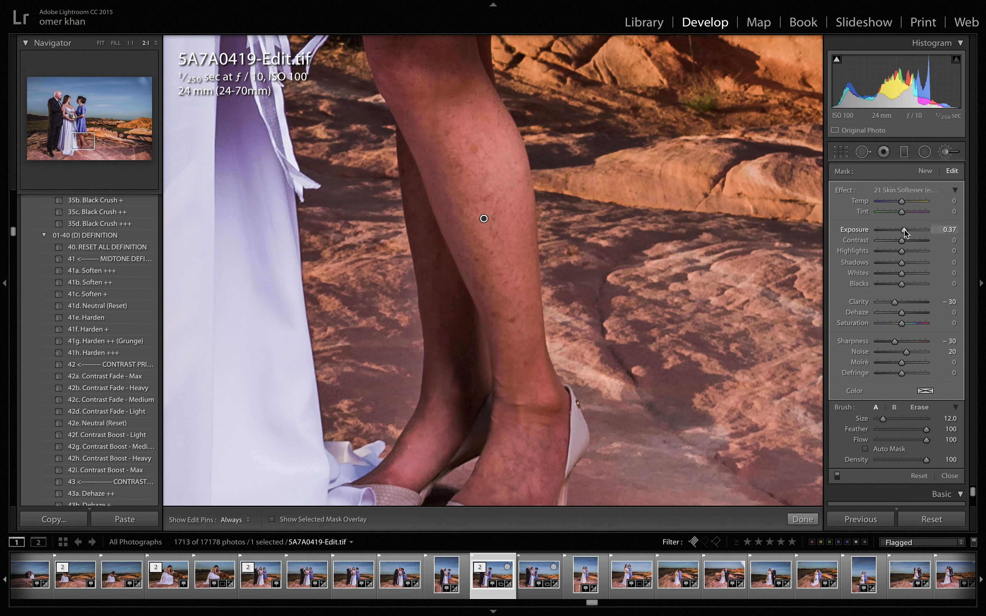
pyautogui.press('k')
pyautogui.click(585, 270)
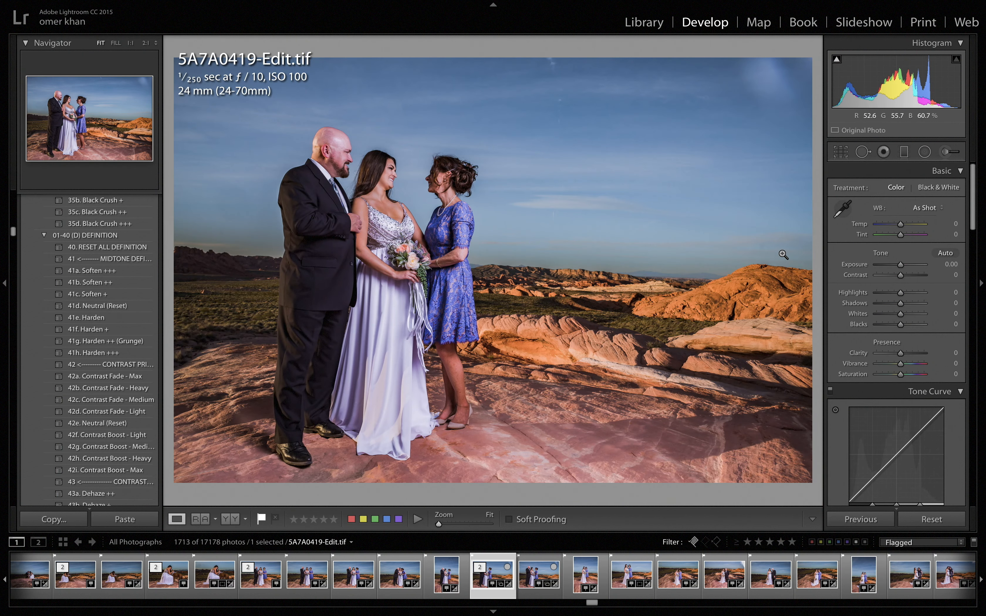
# Check the mask overlay of the leg adjustment and set its Exposure to 0.66.
pyautogui.click(944, 153)
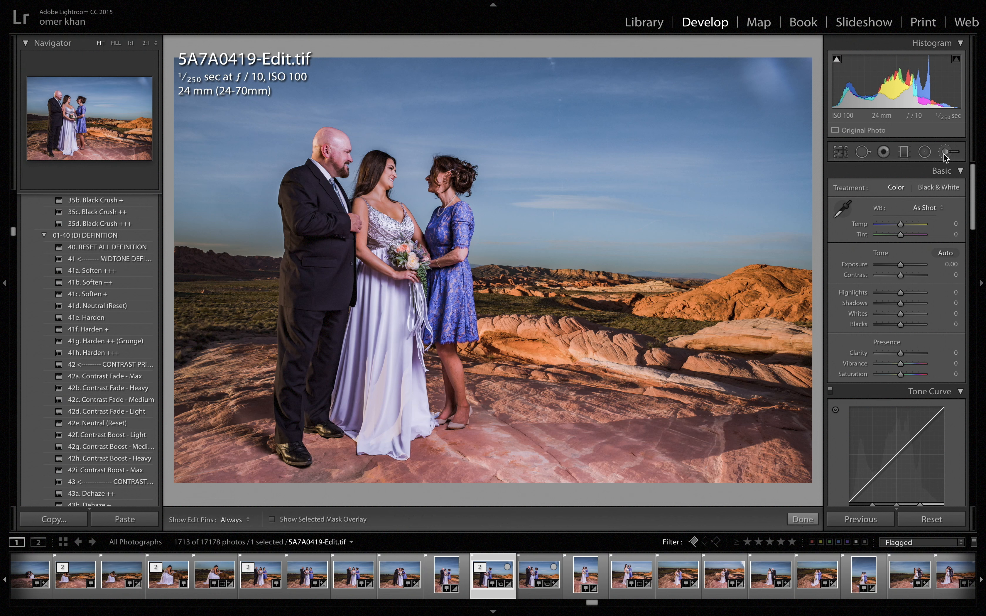
pyautogui.click(456, 376)
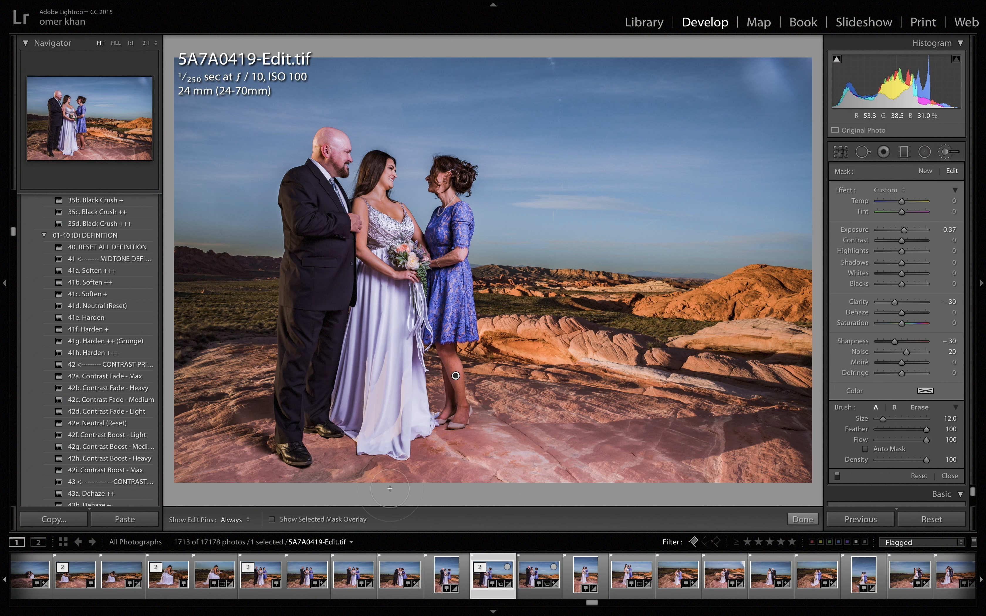
pyautogui.click(271, 519)
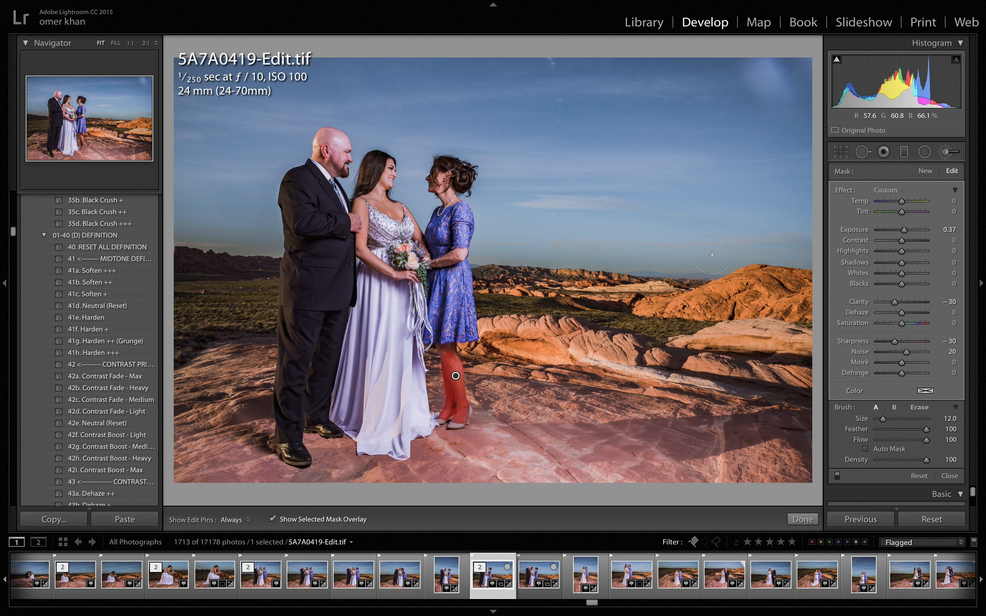
pyautogui.click(272, 520)
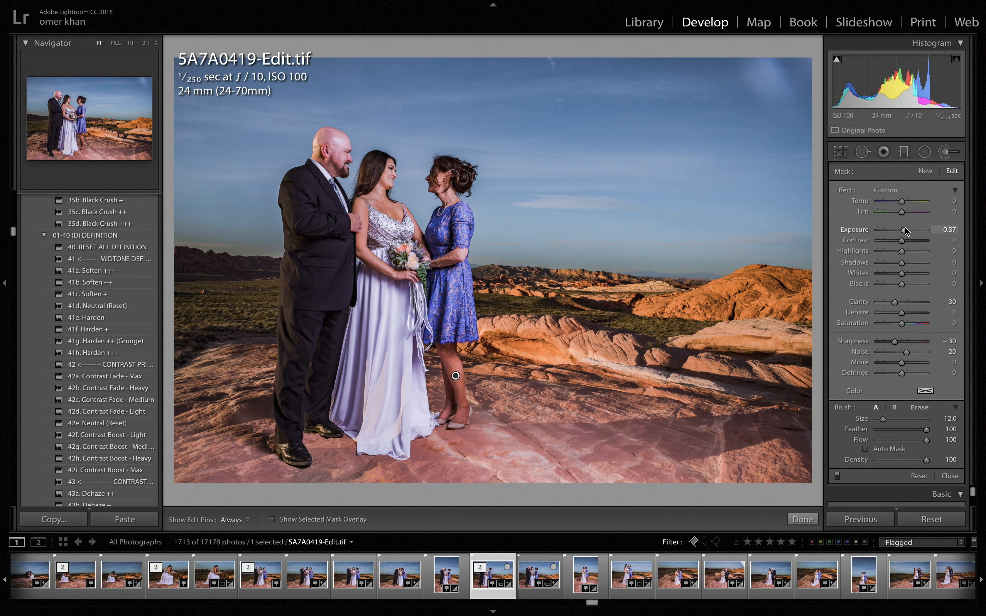
pyautogui.moveTo(904, 229)
pyautogui.mouseDown()
pyautogui.moveTo(922, 229)
pyautogui.moveTo(896, 232)
pyautogui.moveTo(908, 236)
pyautogui.mouseUp()
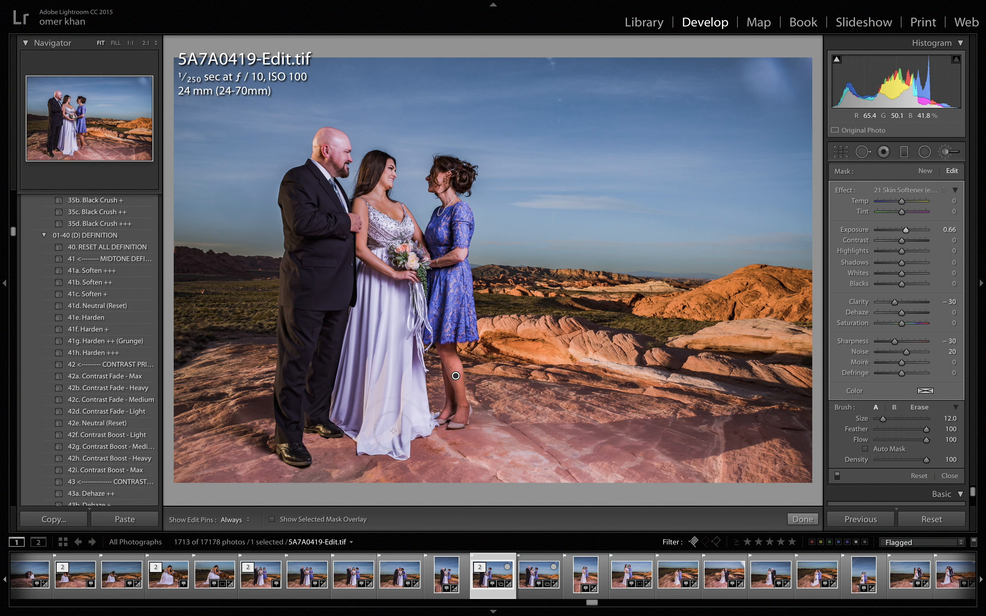
pyautogui.press('k')
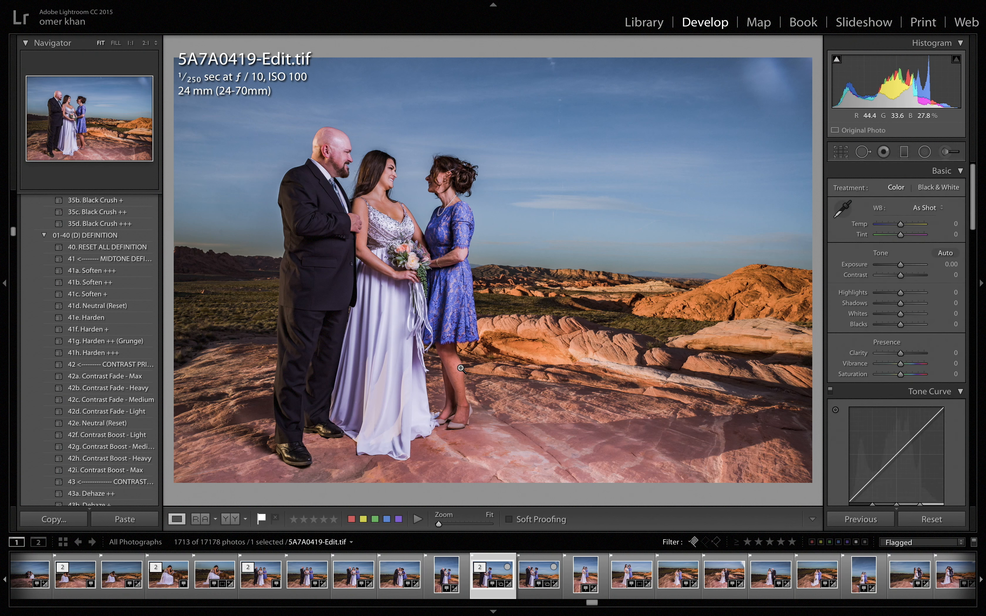